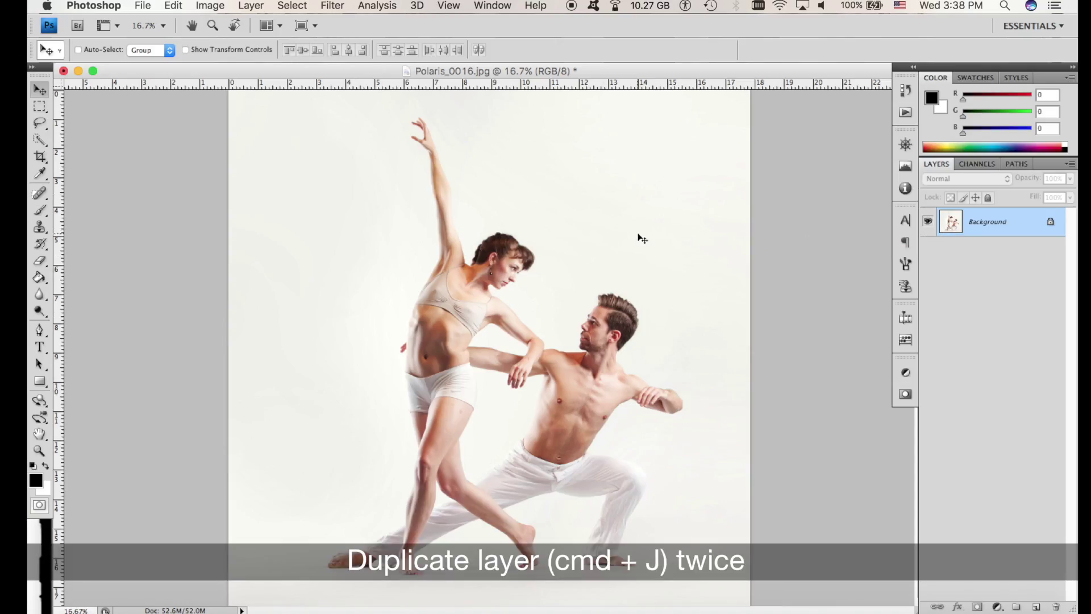
Step: Duplicate the photo layer twice and rename the first copy 'Clear Background'
{"action": "key", "text": "super+j"}
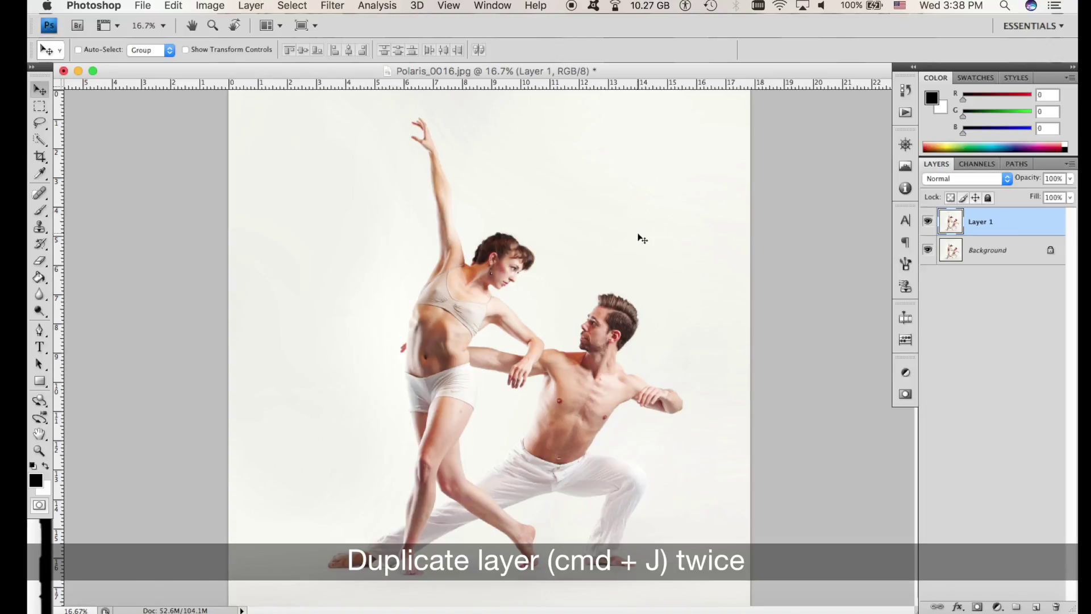
{"action": "key", "text": "super+j"}
{"action": "double_click", "coordinate": [976, 250]}
{"action": "type", "text": "Clear Background"}
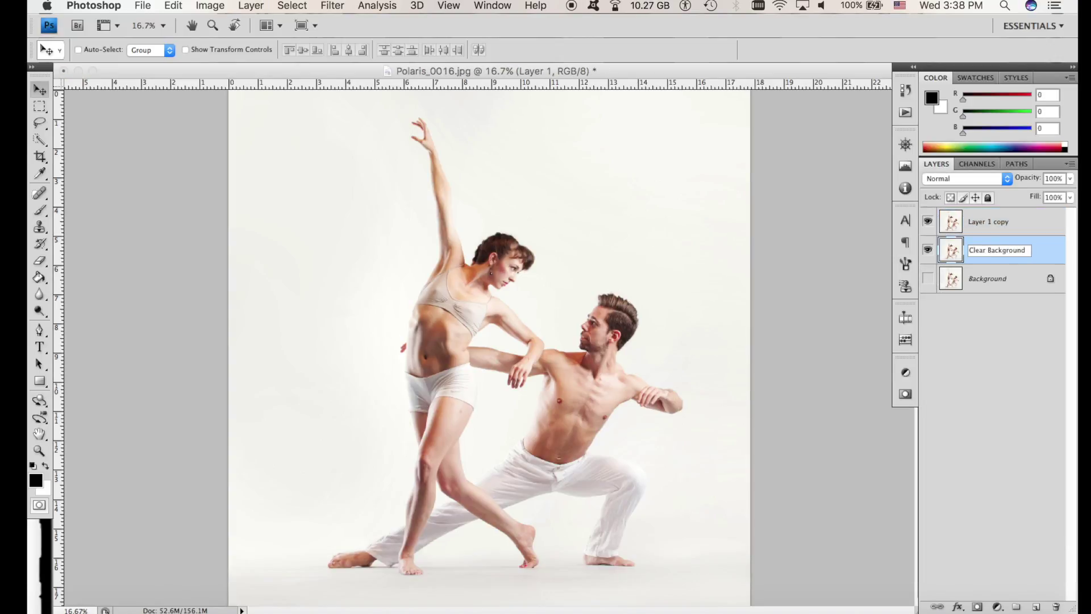
{"action": "key", "text": "Return"}
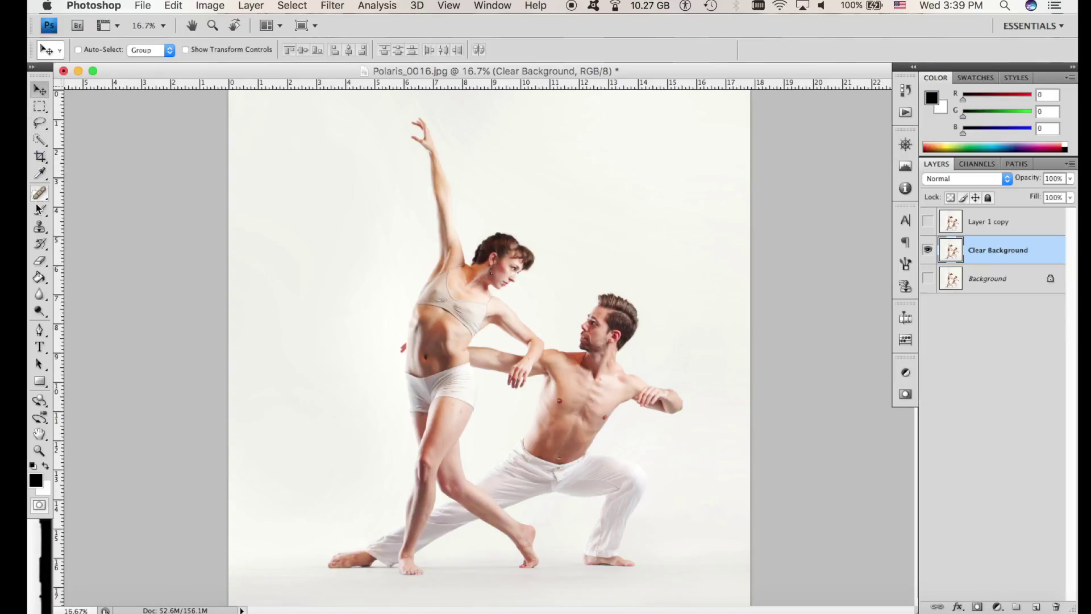
Step: Clone-stamp backdrop over the dancers on Clear Background, checking it against the dancers layer above
{"action": "left_click", "coordinate": [41, 235]}
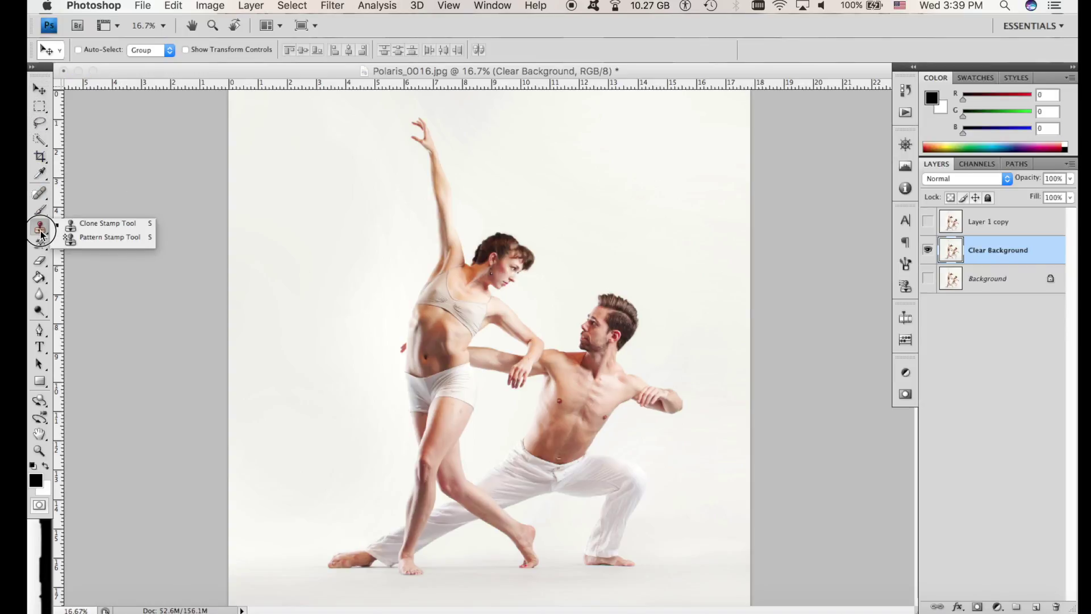
{"action": "left_click", "coordinate": [84, 227]}
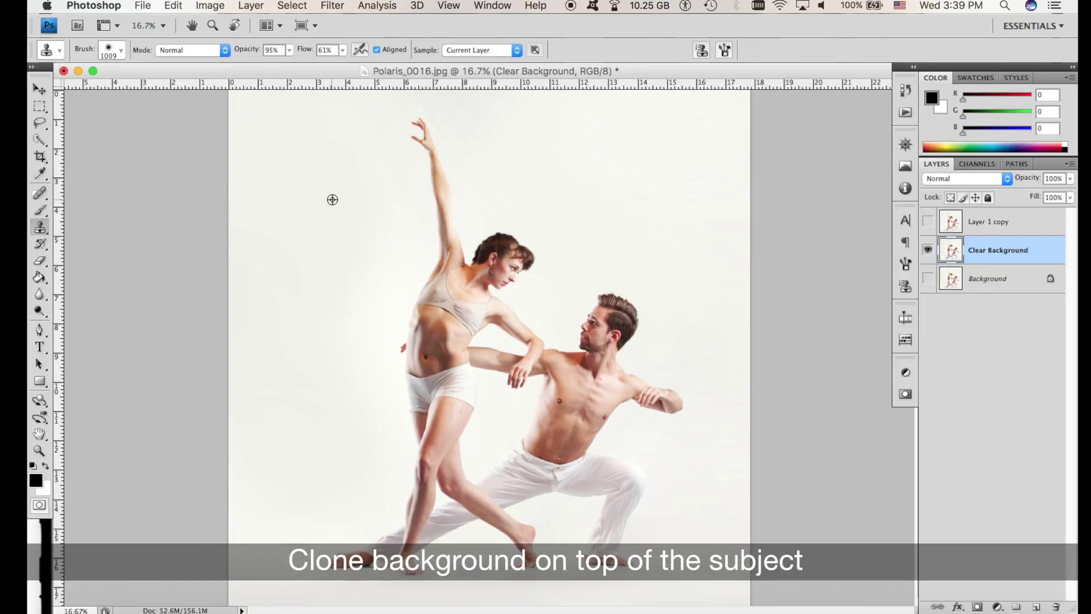
{"action": "mouse_move", "coordinate": [332, 200]}
{"action": "left_mouse_down"}
{"action": "mouse_move", "coordinate": [409, 151]}
{"action": "mouse_move", "coordinate": [445, 242]}
{"action": "mouse_move", "coordinate": [622, 318]}
{"action": "mouse_move", "coordinate": [497, 330]}
{"action": "mouse_move", "coordinate": [425, 359]}
{"action": "mouse_move", "coordinate": [597, 353]}
{"action": "mouse_move", "coordinate": [516, 470]}
{"action": "mouse_move", "coordinate": [347, 558]}
{"action": "mouse_move", "coordinate": [605, 577]}
{"action": "left_mouse_up"}
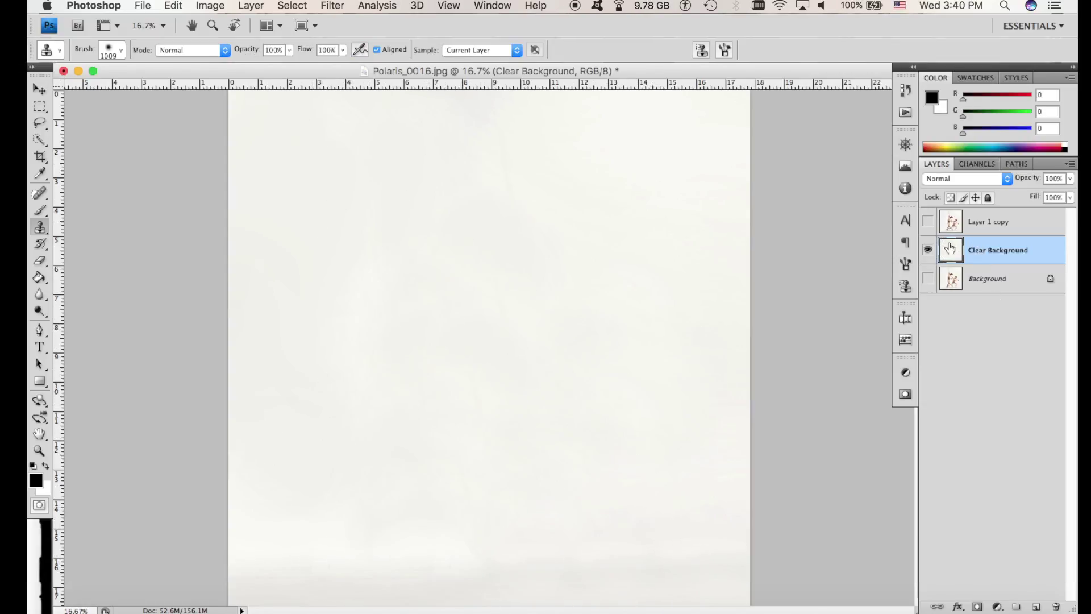
{"action": "left_click", "coordinate": [929, 225]}
{"action": "left_click", "coordinate": [929, 224]}
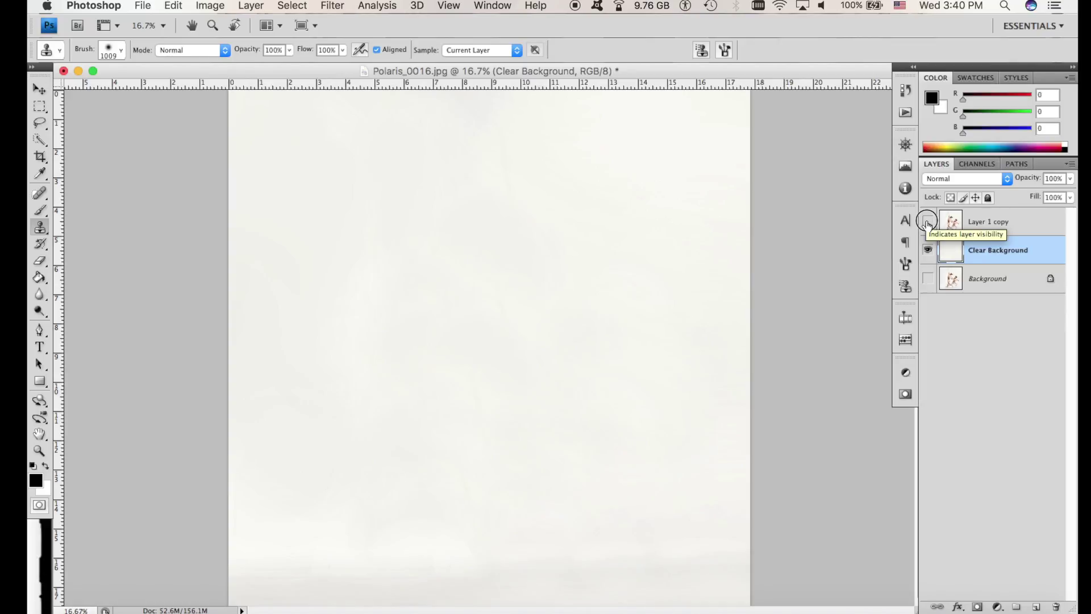
{"action": "left_click", "coordinate": [928, 224]}
Step: Quick-select both dancers on Layer 1 copy, from the raised hand down to the feet
{"action": "left_click", "coordinate": [41, 142]}
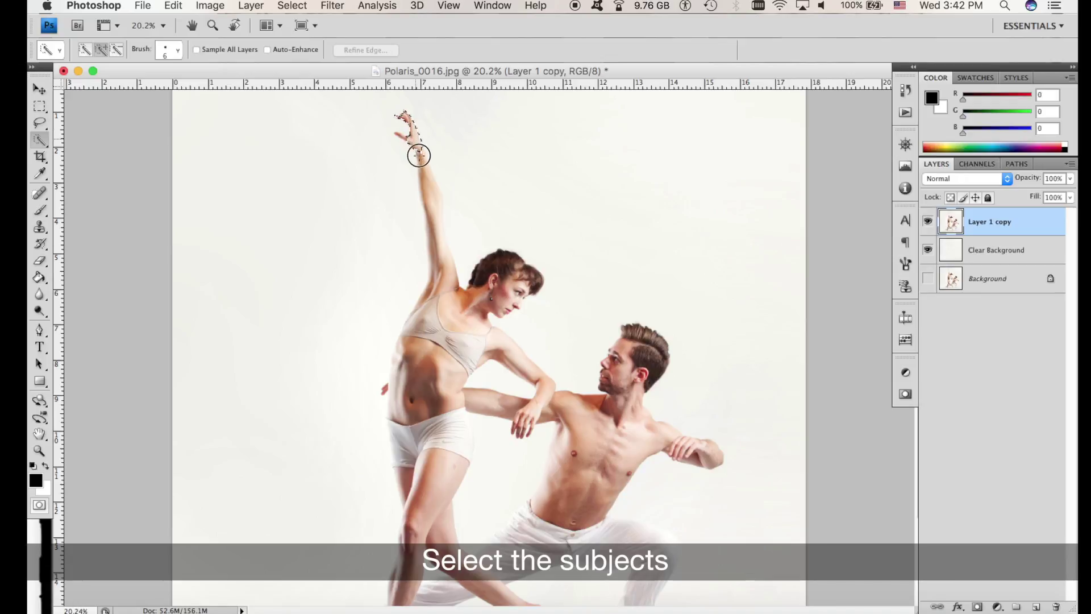
{"action": "left_click_drag", "start_coordinate": [438, 265], "coordinate": [402, 419]}
{"action": "left_click", "coordinate": [643, 244], "text": "shift"}
{"action": "scroll", "coordinate": [348, 428], "scroll_direction": "up", "scroll_amount": 6}
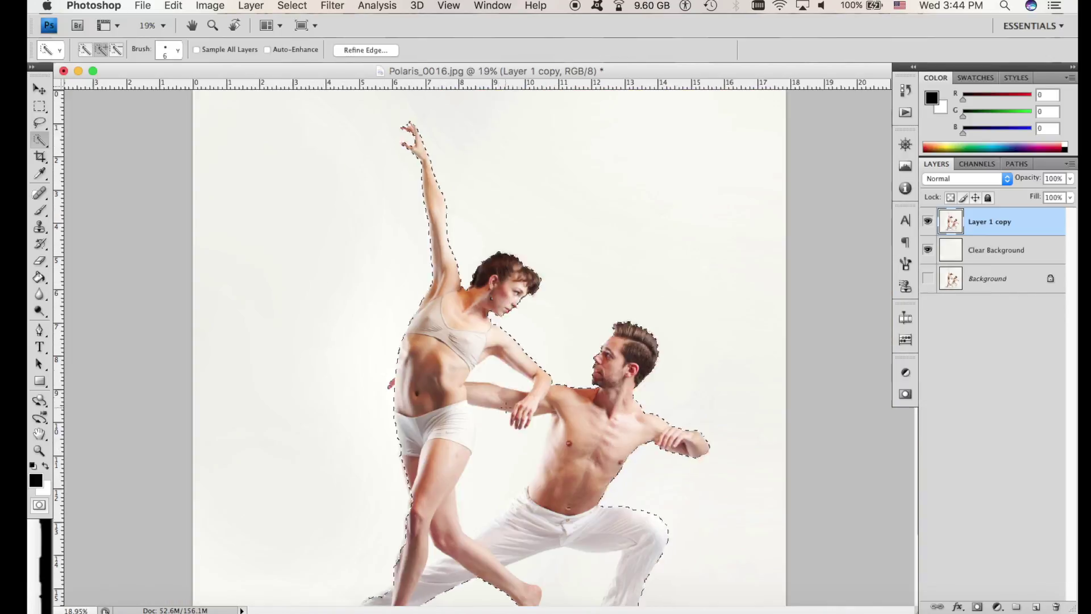
{"action": "scroll", "coordinate": [509, 401], "scroll_direction": "up", "scroll_amount": 10}
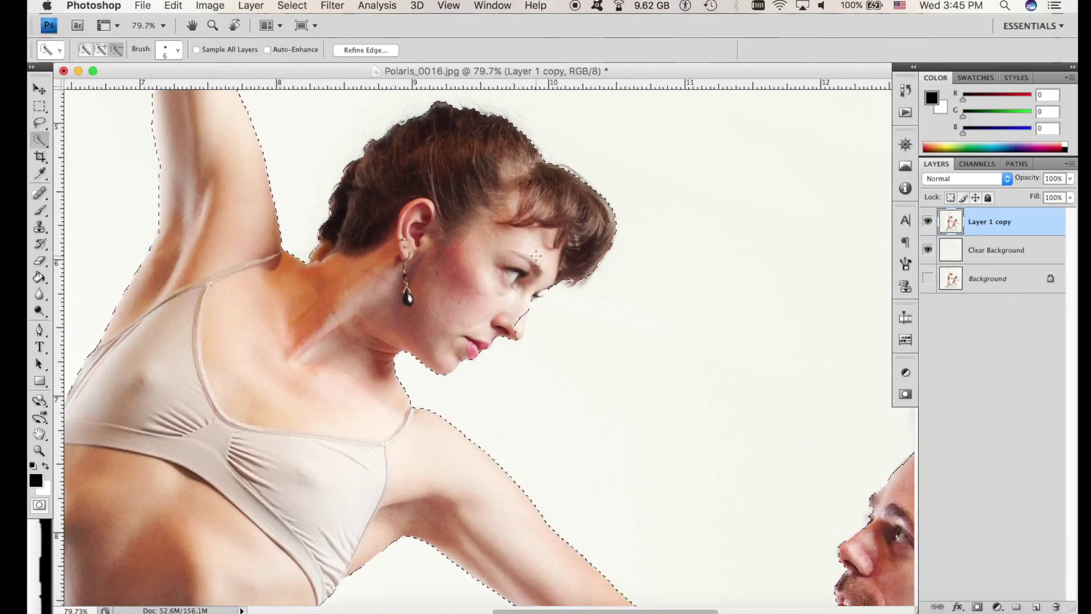
{"action": "left_click", "coordinate": [1000, 607]}
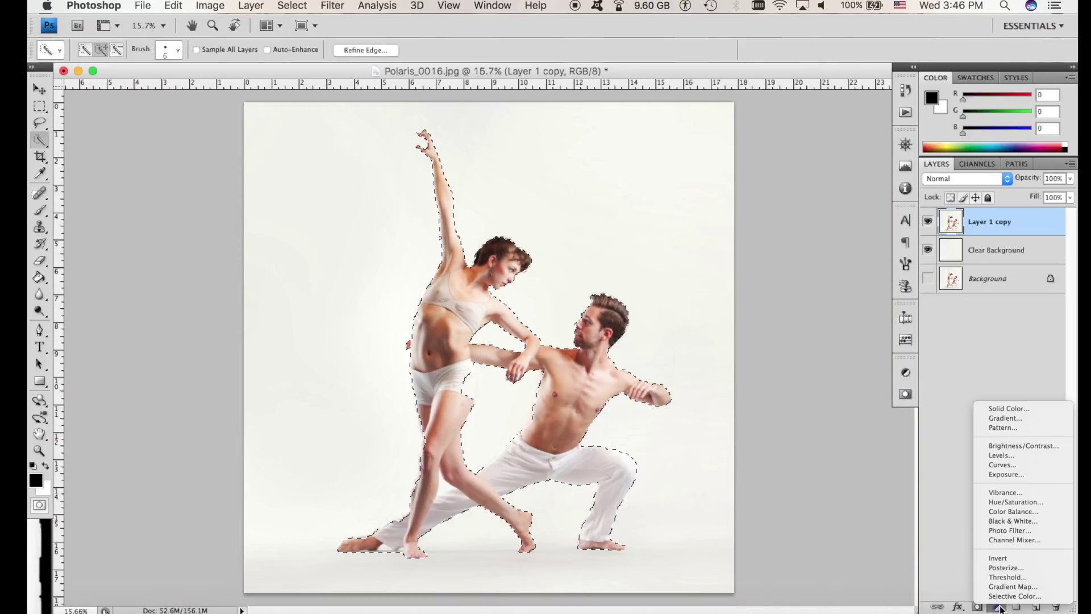
{"action": "key", "text": "Escape"}
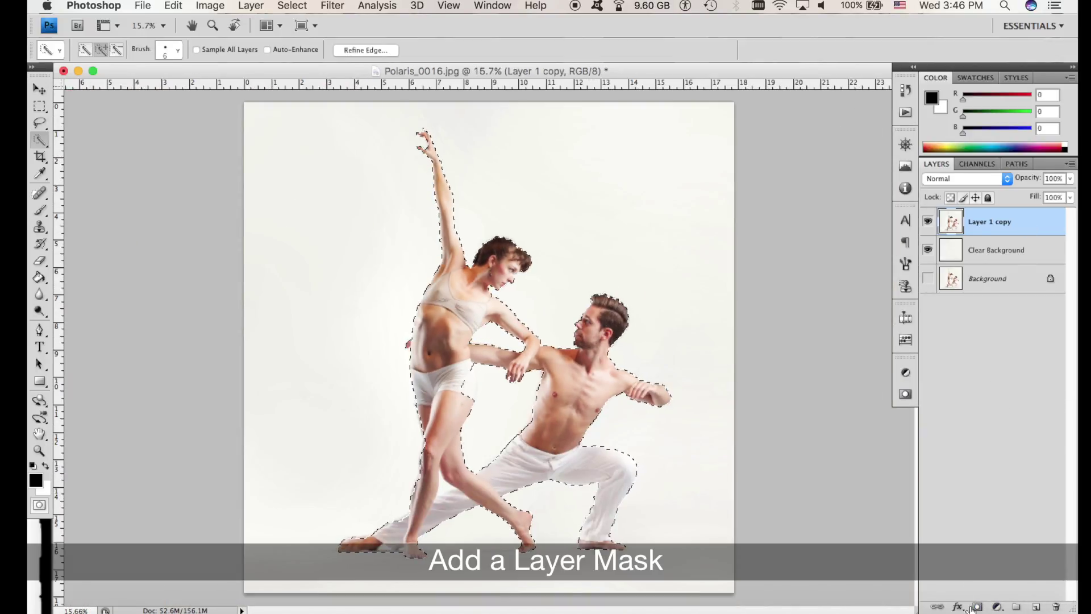
Step: Mask Layer 1 copy to the dancer selection and apply the mask permanently
{"action": "left_click", "coordinate": [978, 607]}
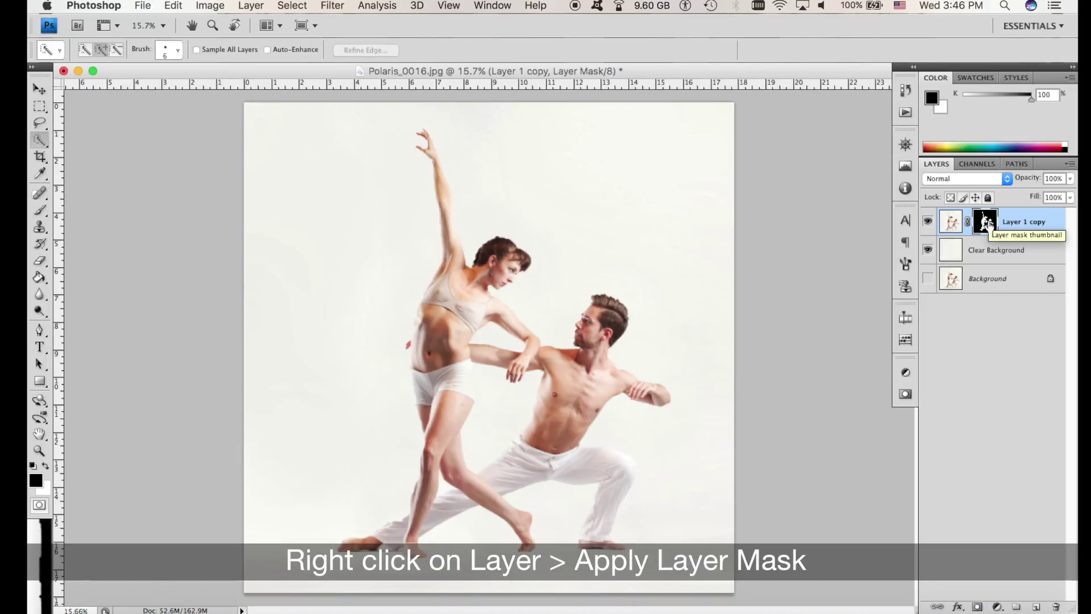
{"action": "right_click", "coordinate": [989, 221]}
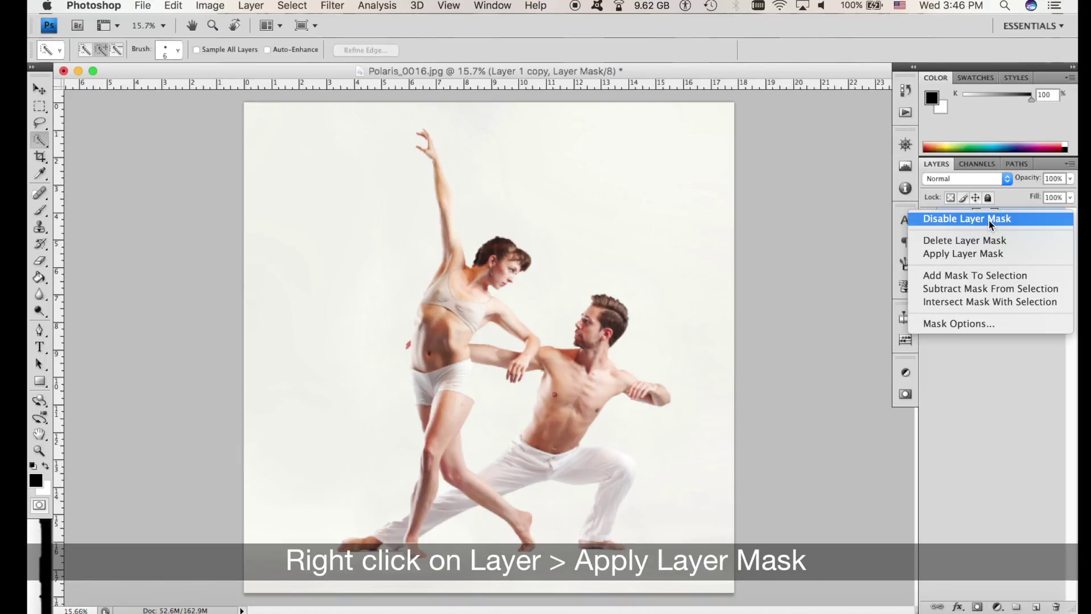
{"action": "left_click", "coordinate": [992, 253]}
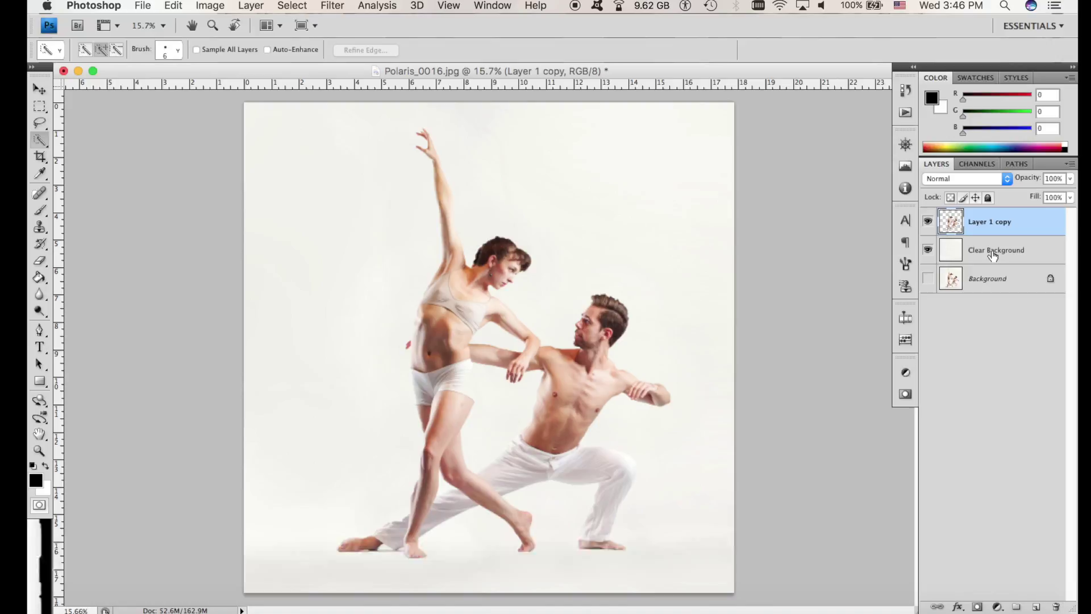
Step: Duplicate the cut-out layer and name the two copies 'Effect' and 'Model'
{"action": "key", "text": "super+j"}
{"action": "double_click", "coordinate": [989, 250]}
{"action": "type", "text": "Effect"}
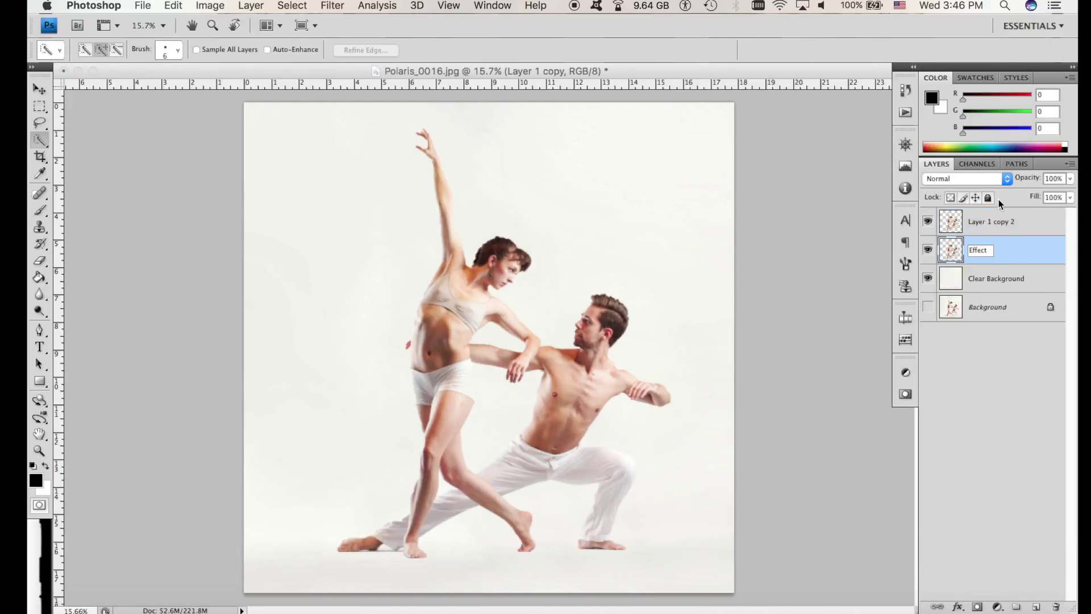
{"action": "left_click", "coordinate": [996, 226]}
{"action": "double_click", "coordinate": [996, 225]}
{"action": "type", "text": "Mod"}
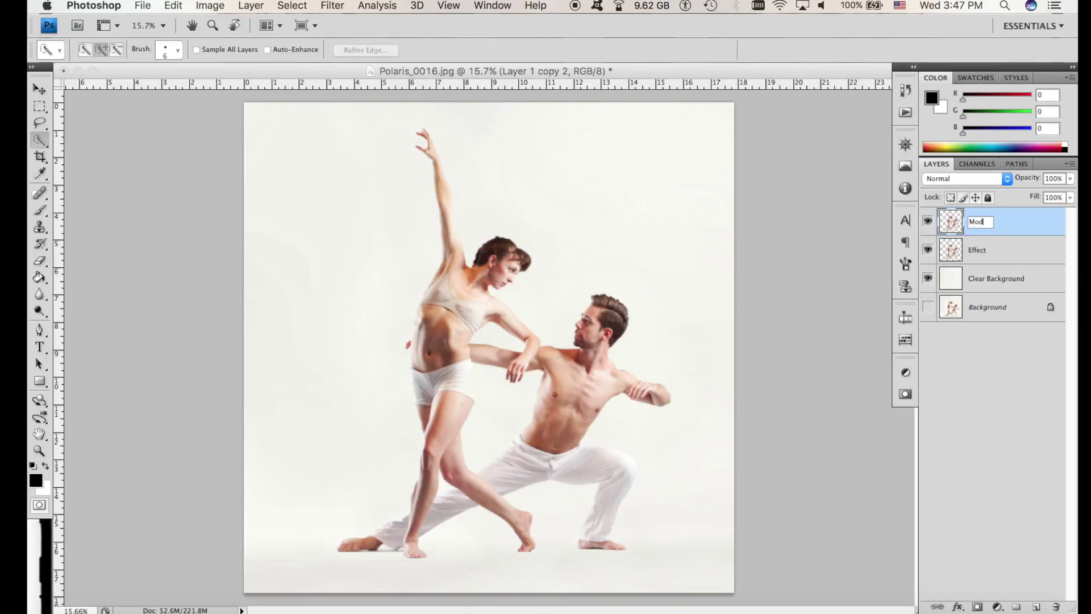
{"action": "type", "text": "el"}
{"action": "left_click", "coordinate": [959, 256]}
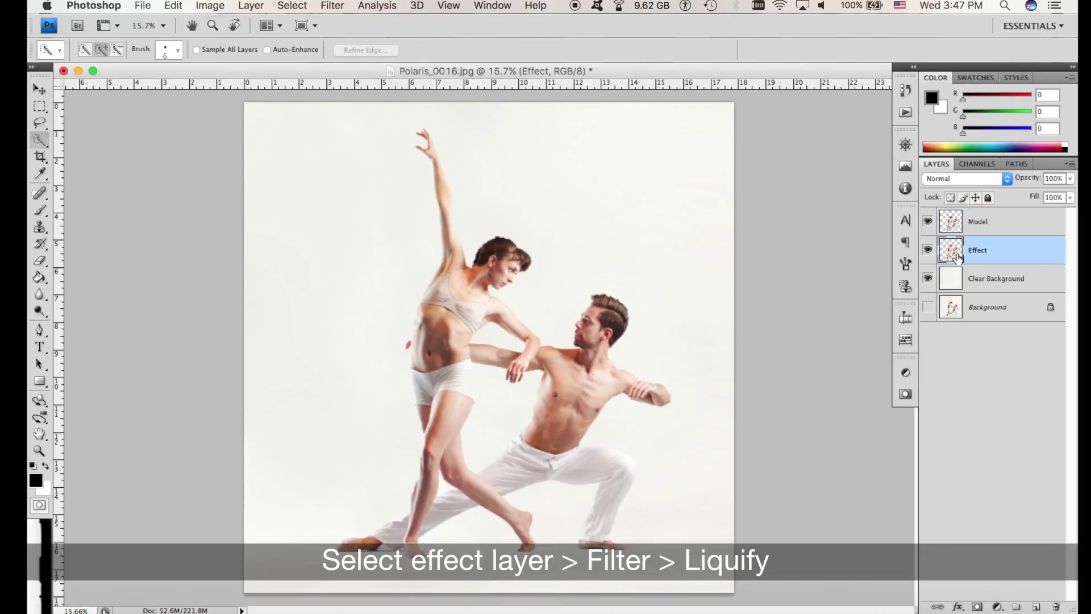
Step: Use Liquify's Forward Warp on the Effect layer to stretch the woman into leftward streaks
{"action": "left_click", "coordinate": [333, 5]}
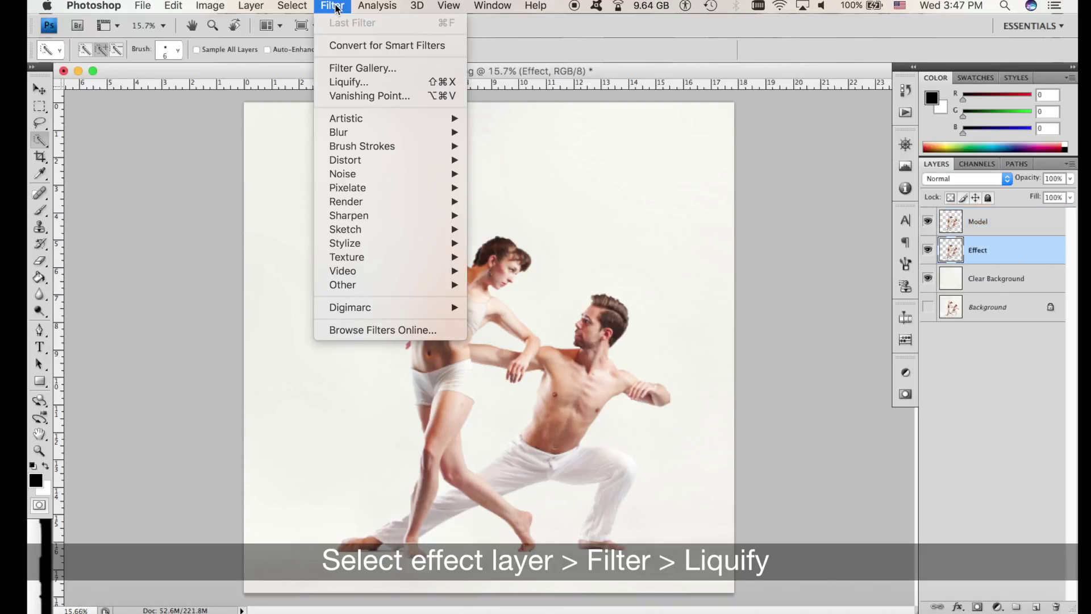
{"action": "left_click", "coordinate": [370, 84]}
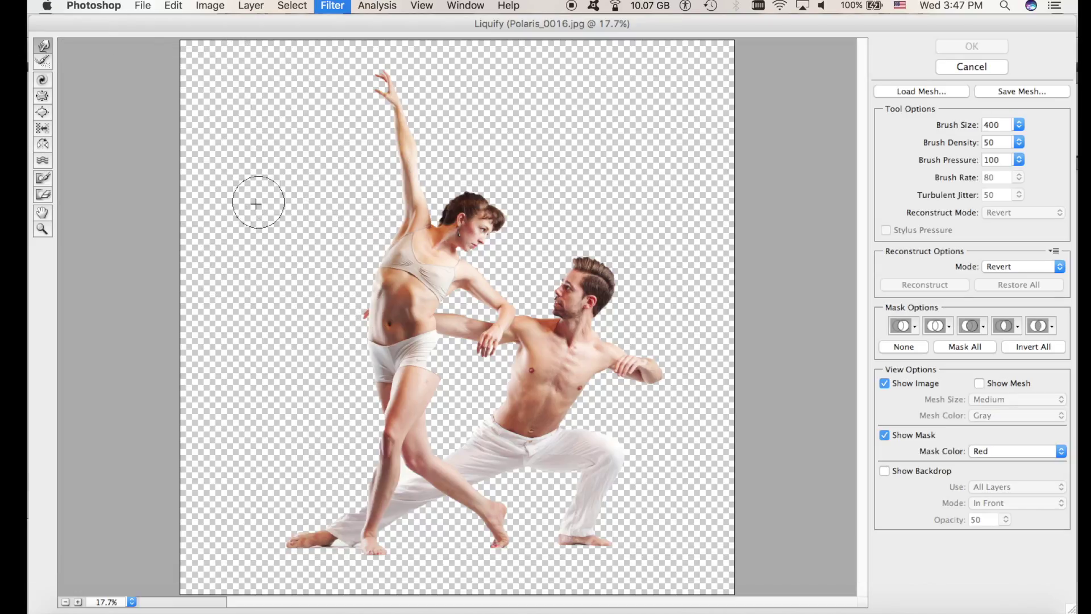
{"action": "mouse_move", "coordinate": [373, 90]}
{"action": "left_mouse_down"}
{"action": "mouse_move", "coordinate": [326, 83]}
{"action": "mouse_move", "coordinate": [385, 89]}
{"action": "mouse_move", "coordinate": [300, 71]}
{"action": "mouse_move", "coordinate": [389, 142]}
{"action": "mouse_move", "coordinate": [368, 224]}
{"action": "mouse_move", "coordinate": [227, 96]}
{"action": "mouse_move", "coordinate": [245, 220]}
{"action": "mouse_move", "coordinate": [376, 300]}
{"action": "mouse_move", "coordinate": [380, 316]}
{"action": "mouse_move", "coordinate": [249, 407]}
{"action": "mouse_move", "coordinate": [275, 241]}
{"action": "mouse_move", "coordinate": [192, 128]}
{"action": "mouse_move", "coordinate": [200, 197]}
{"action": "mouse_move", "coordinate": [378, 328]}
{"action": "mouse_move", "coordinate": [230, 377]}
{"action": "mouse_move", "coordinate": [322, 153]}
{"action": "left_mouse_up"}
{"action": "left_click", "coordinate": [971, 48]}
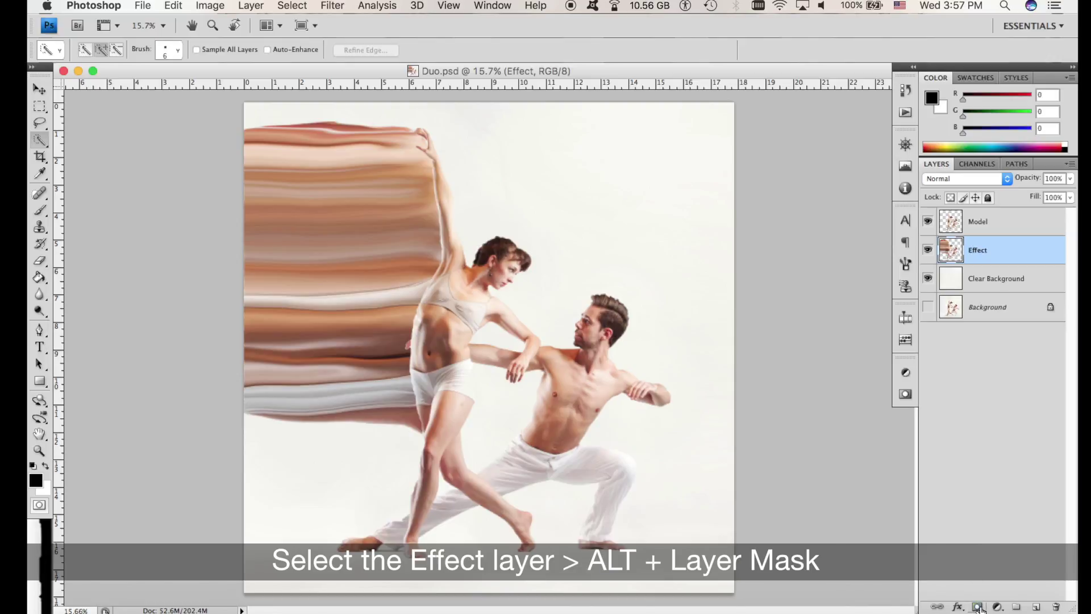
Step: Give the Effect layer a black hide-all mask and the Model layer a white reveal-all mask
{"action": "left_click", "coordinate": [978, 607], "text": "alt"}
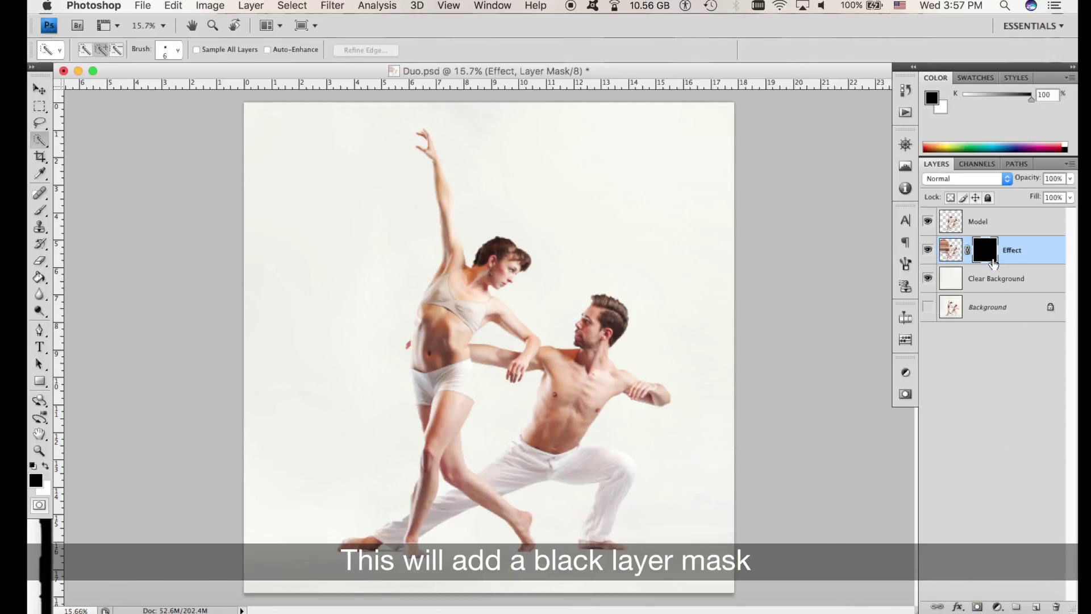
{"action": "left_click", "coordinate": [982, 220]}
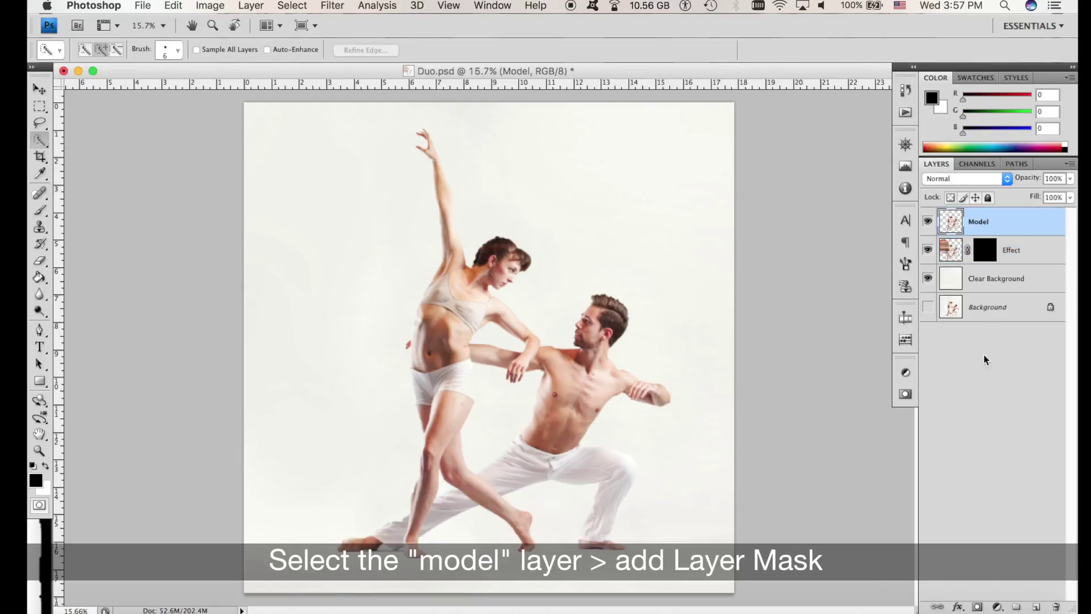
{"action": "left_click", "coordinate": [978, 607]}
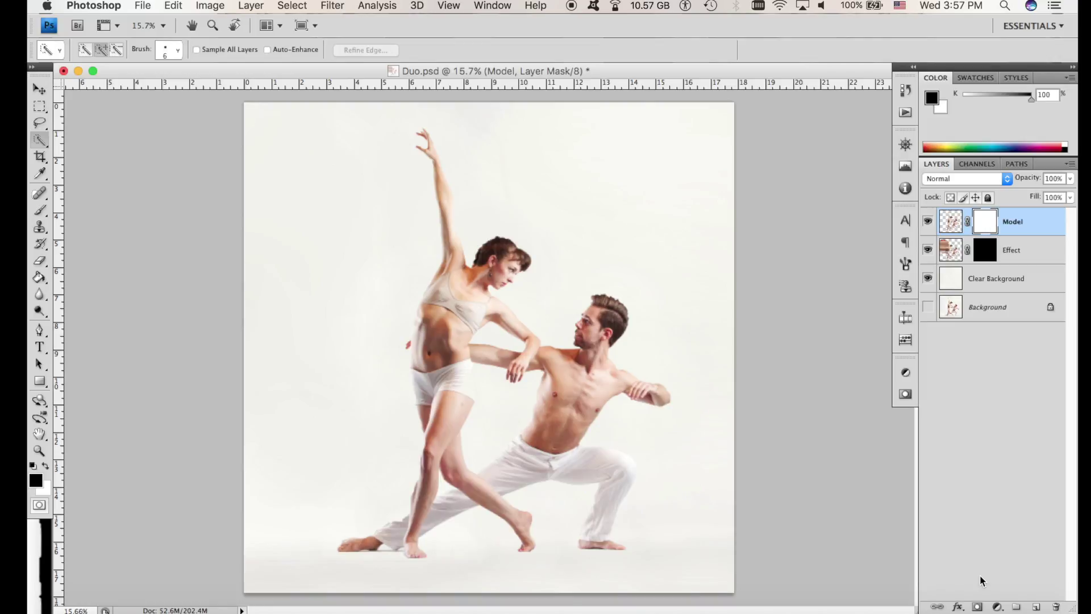
{"action": "left_click", "coordinate": [41, 211]}
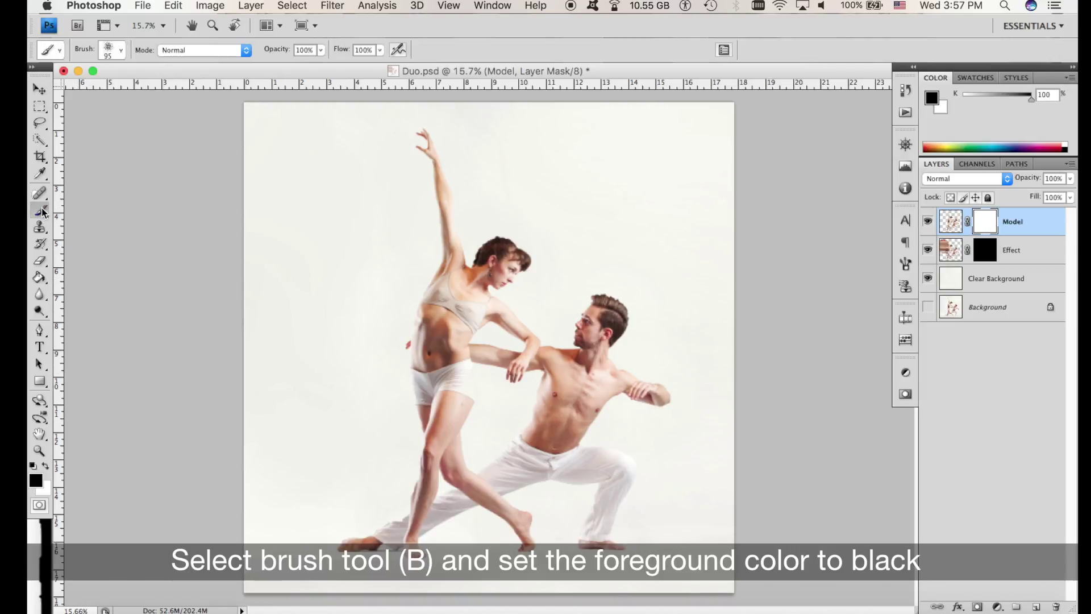
Step: Set the foreground colour to pure black
{"action": "left_click", "coordinate": [35, 481]}
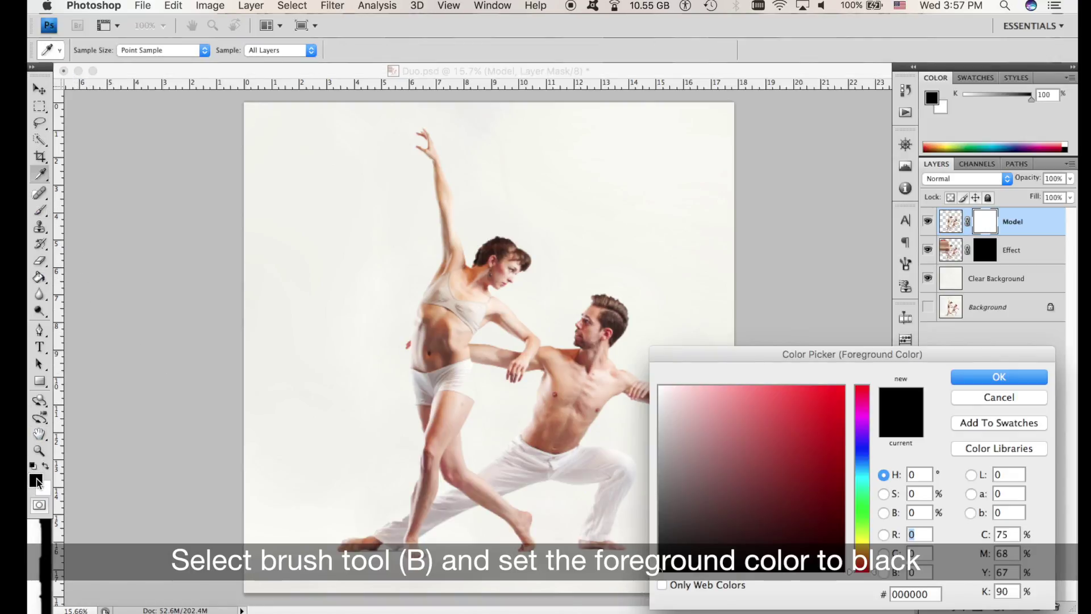
{"action": "left_click_drag", "start_coordinate": [736, 496], "coordinate": [640, 593]}
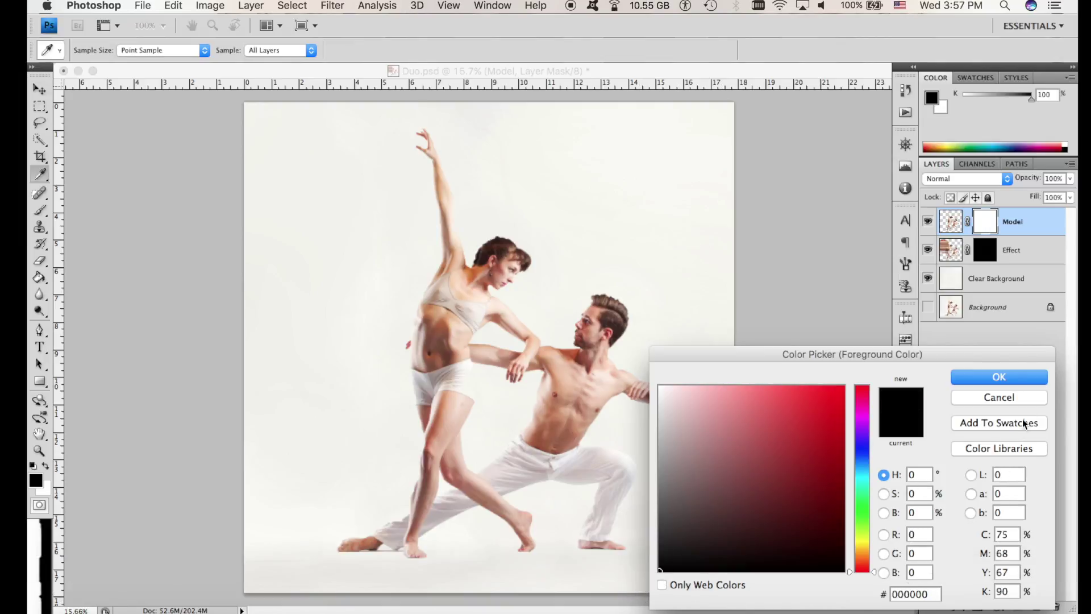
{"action": "left_click", "coordinate": [999, 378]}
Step: Load the 1731 px particle brush preset and bring up the brush settings panel
{"action": "left_click", "coordinate": [121, 50]}
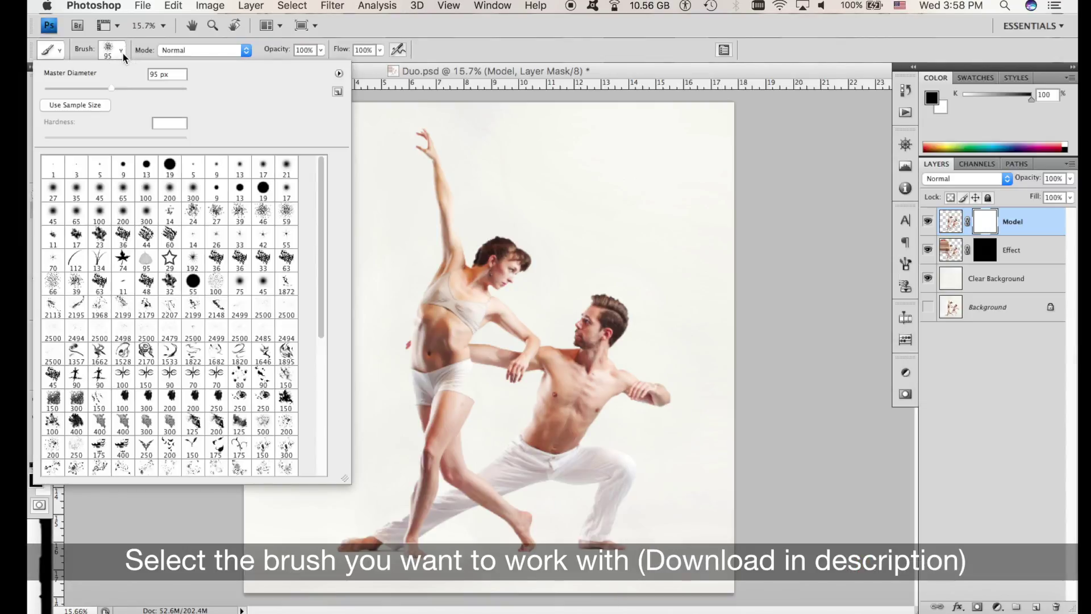
{"action": "scroll", "coordinate": [262, 324], "scroll_direction": "down", "scroll_amount": 10}
{"action": "left_click", "coordinate": [286, 325]}
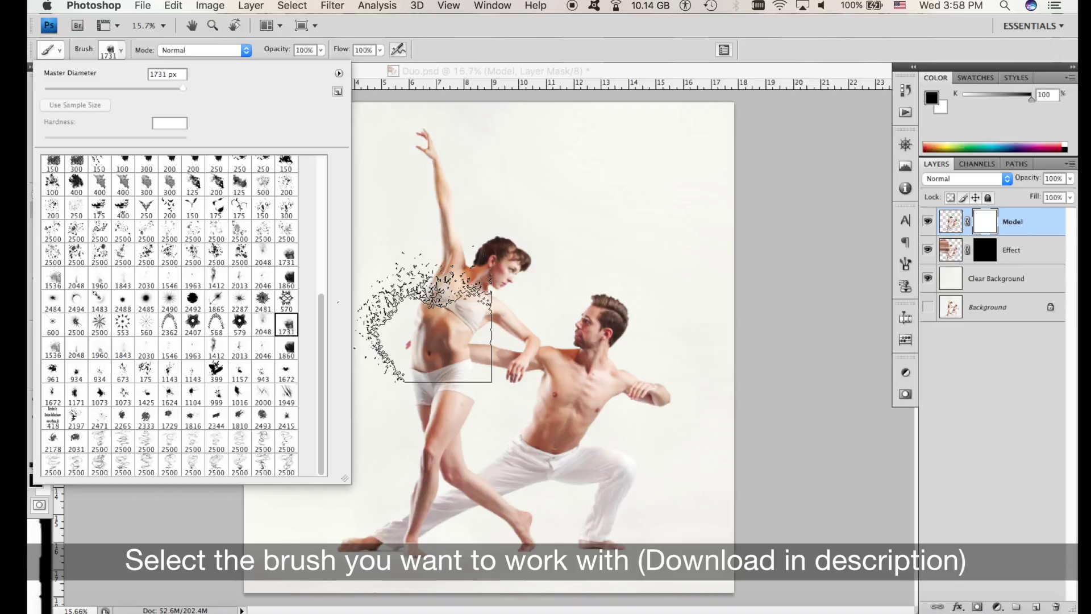
{"action": "left_click", "coordinate": [120, 50]}
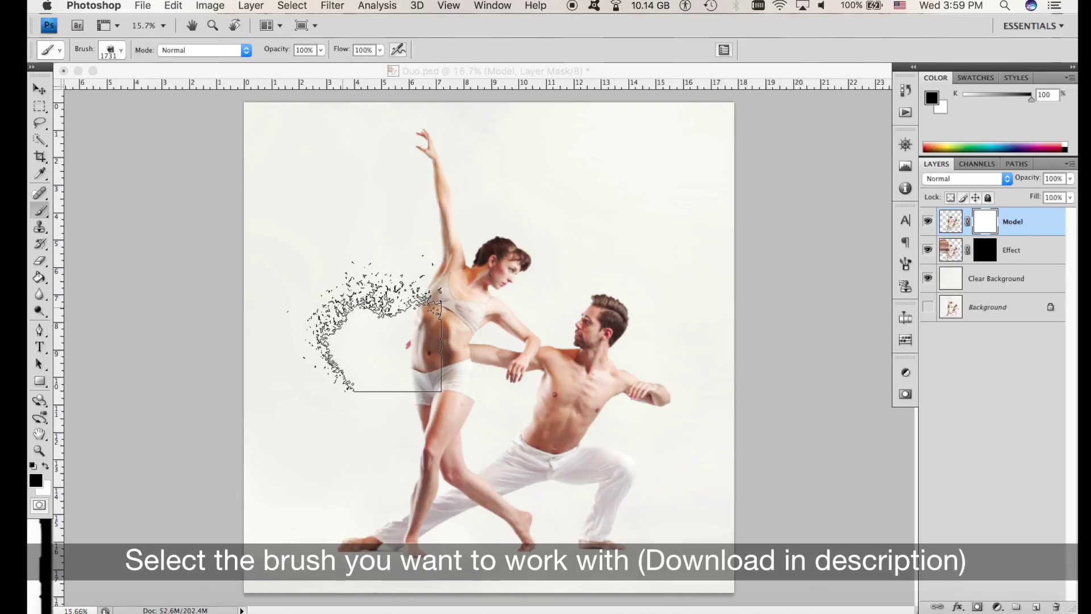
{"action": "scroll", "coordinate": [347, 303], "scroll_direction": "down", "scroll_amount": 1}
{"action": "scroll", "coordinate": [353, 300], "scroll_direction": "up", "scroll_amount": 2}
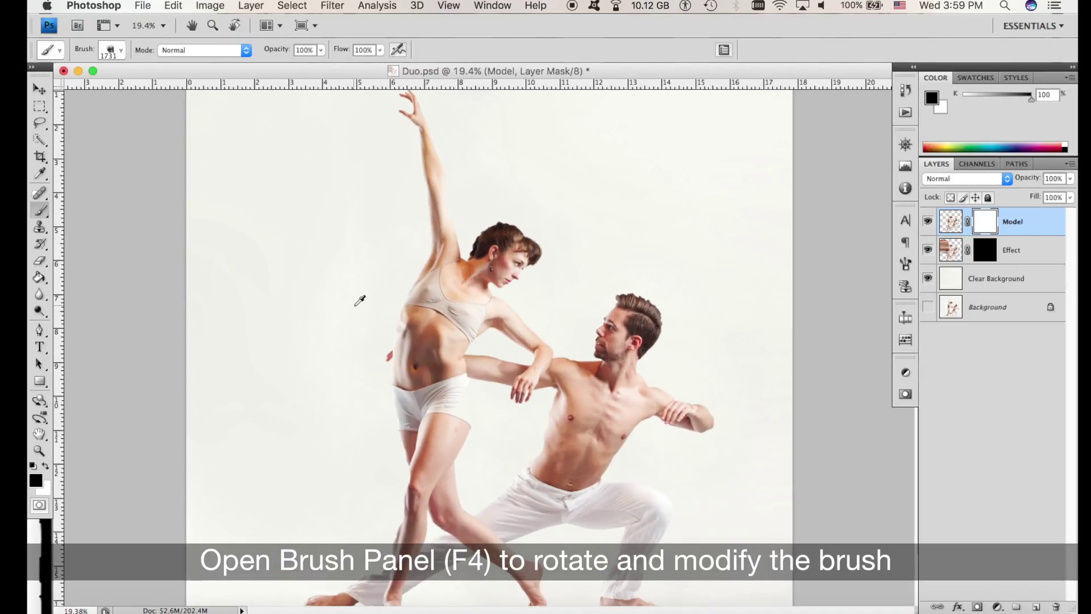
{"action": "scroll", "coordinate": [360, 299], "scroll_direction": "up", "scroll_amount": 1}
{"action": "left_click", "coordinate": [908, 264]}
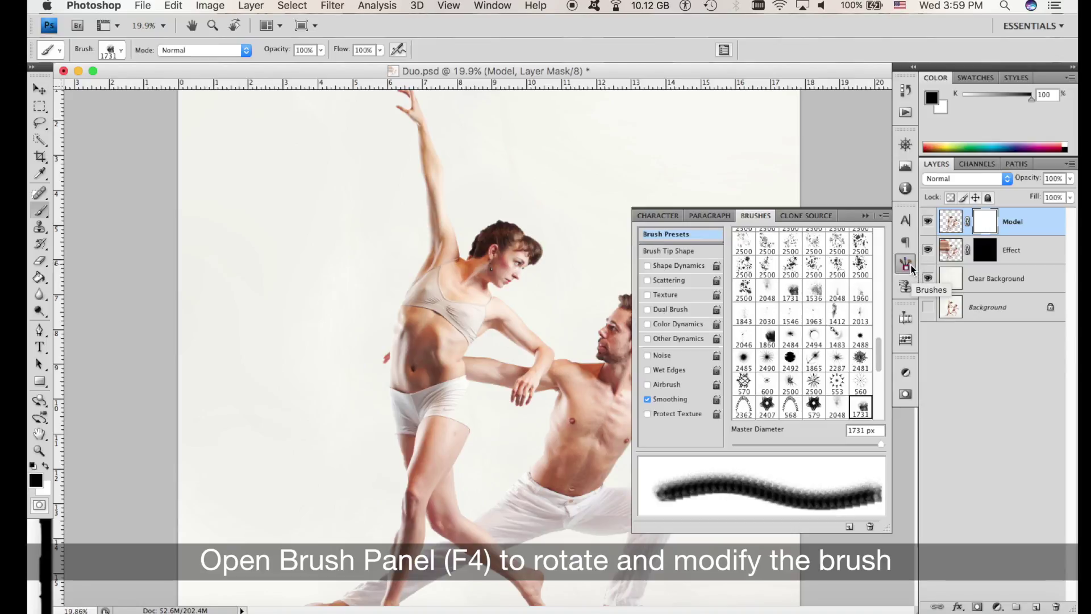
Step: Rotate the brush tip angle to about -107° in Brush Tip Shape
{"action": "left_click", "coordinate": [684, 253]}
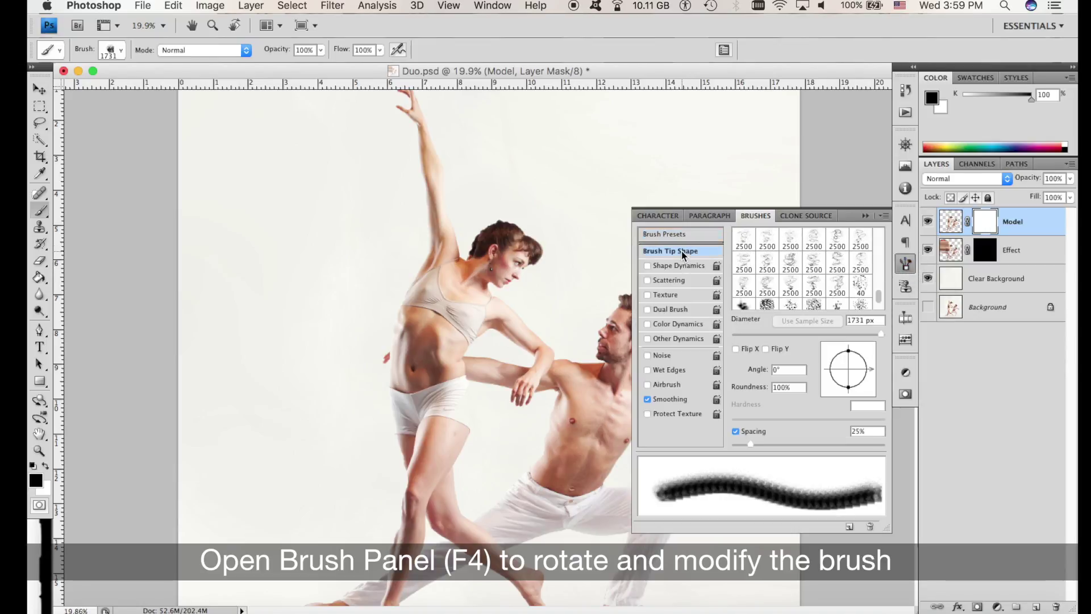
{"action": "mouse_move", "coordinate": [874, 376]}
{"action": "left_mouse_down"}
{"action": "mouse_move", "coordinate": [855, 365]}
{"action": "mouse_move", "coordinate": [870, 357]}
{"action": "mouse_move", "coordinate": [875, 373]}
{"action": "left_mouse_up"}
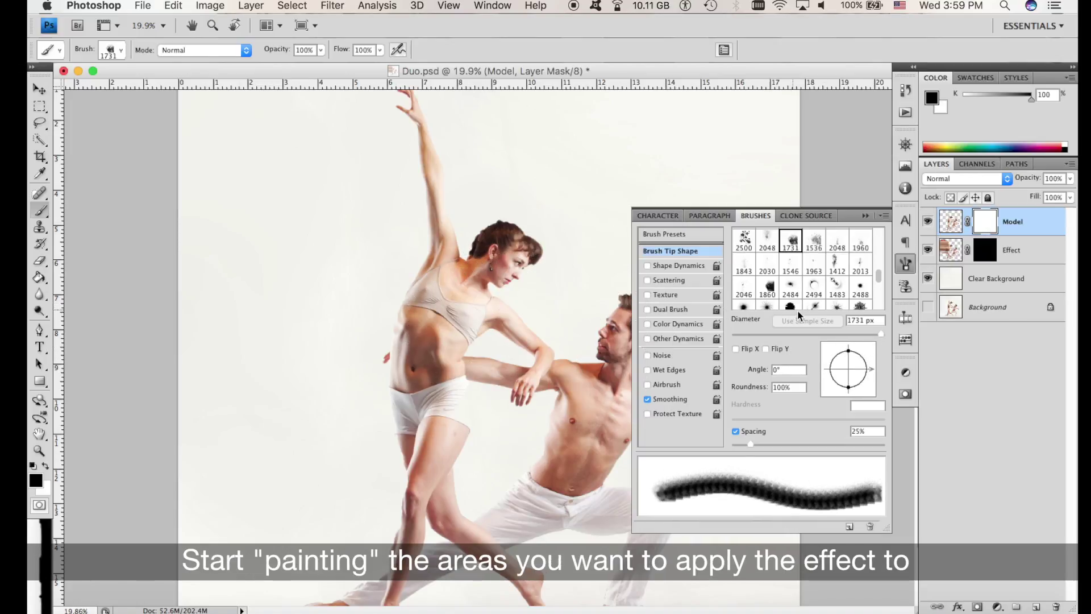
{"action": "left_click_drag", "start_coordinate": [870, 375], "coordinate": [842, 392]}
Step: Paint black on the Model mask to dissolve the raised arm and torso edge into particles
{"action": "left_click", "coordinate": [324, 368]}
{"action": "mouse_move", "coordinate": [321, 369]}
{"action": "left_mouse_down"}
{"action": "mouse_move", "coordinate": [372, 452]}
{"action": "mouse_move", "coordinate": [378, 261]}
{"action": "left_mouse_up"}
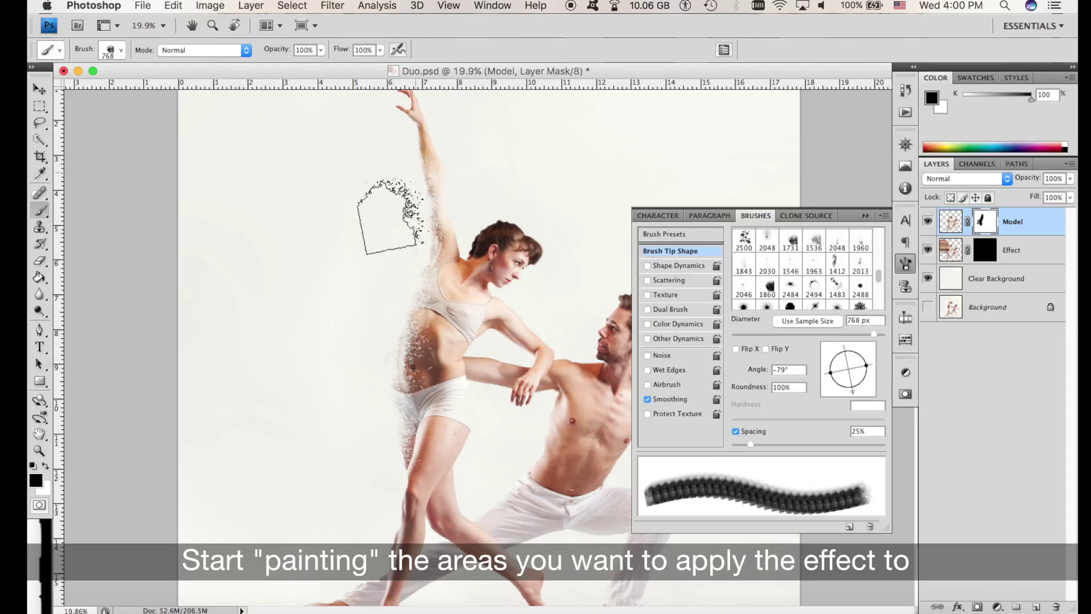
{"action": "left_click", "coordinate": [121, 51]}
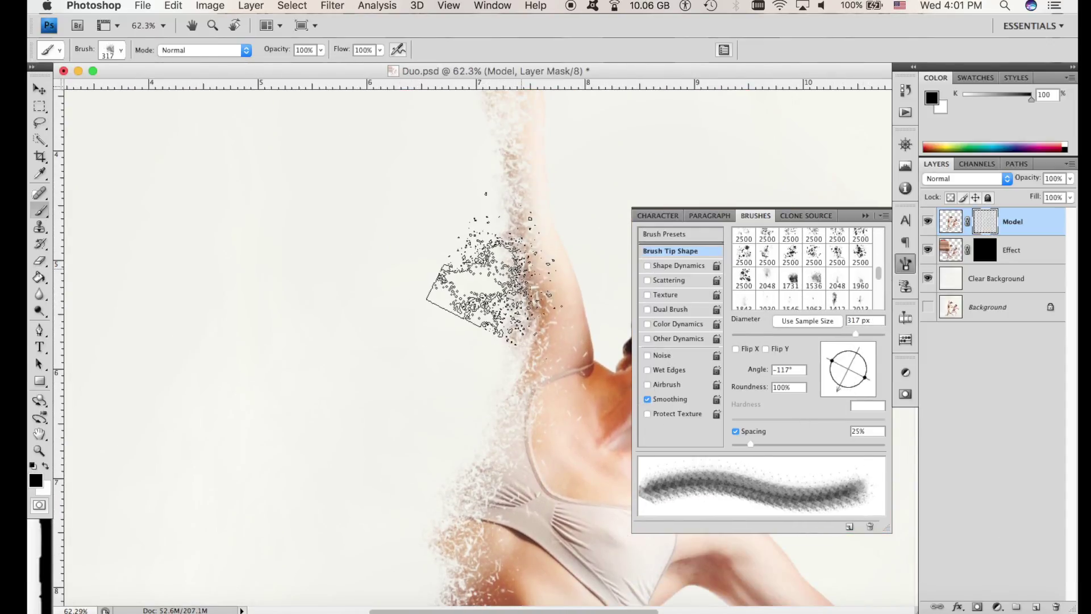
{"action": "scroll", "coordinate": [438, 182], "scroll_direction": "down", "scroll_amount": 6}
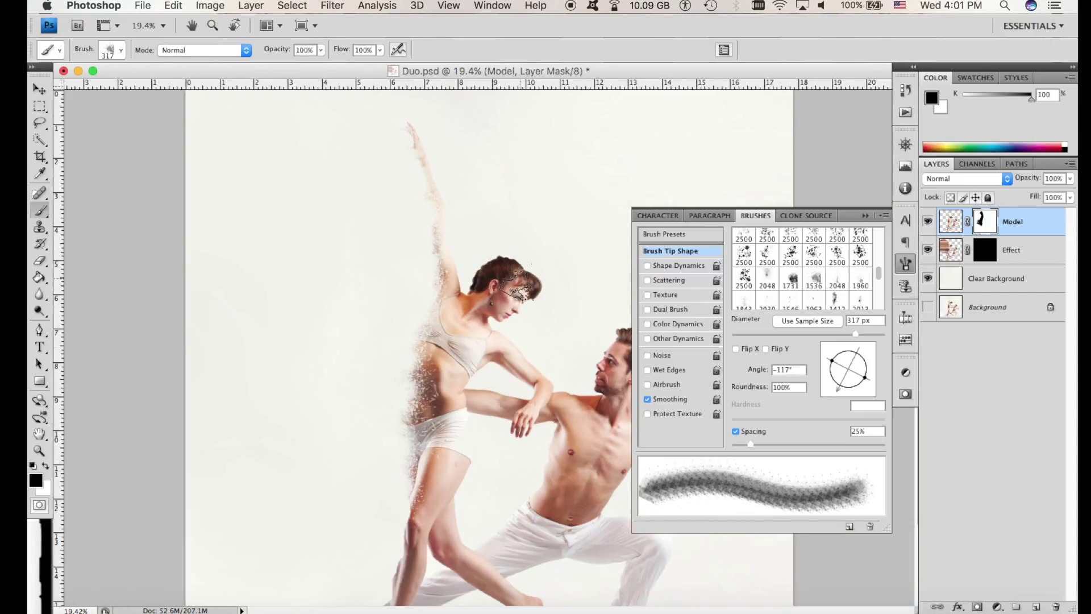
Step: Paint white with a 2500 px particle tip on the Effect mask, left of the woman
{"action": "left_click", "coordinate": [987, 256]}
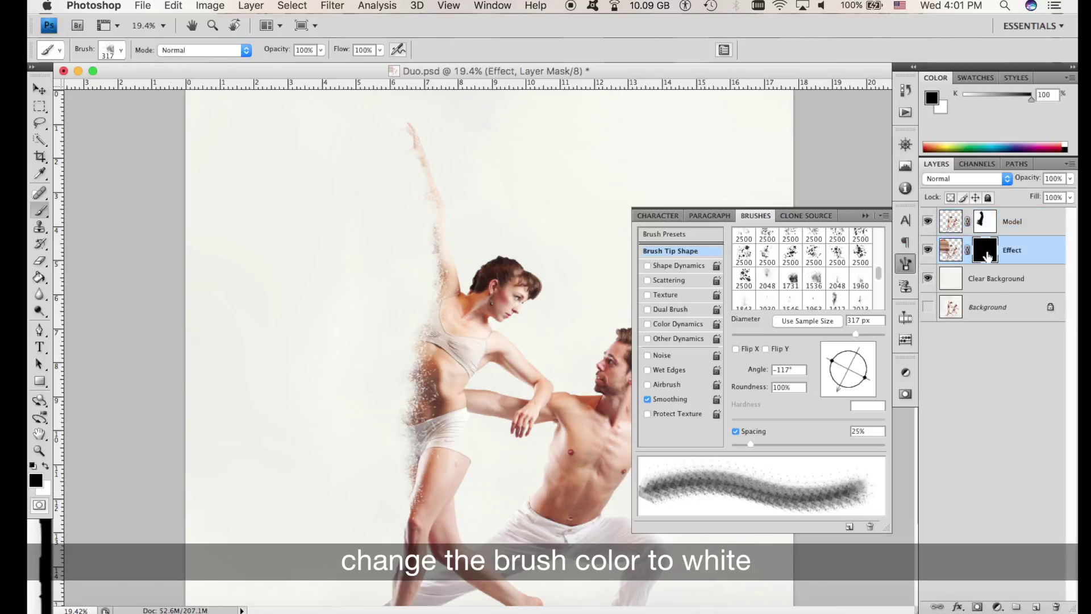
{"action": "left_click", "coordinate": [45, 467]}
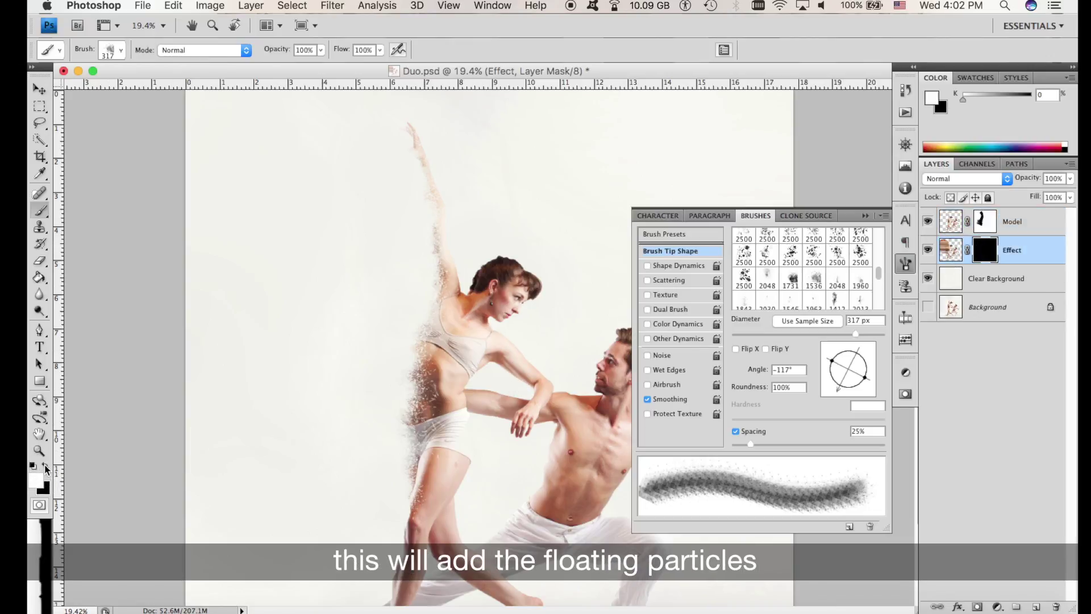
{"action": "scroll", "coordinate": [808, 267], "scroll_direction": "down", "scroll_amount": 4}
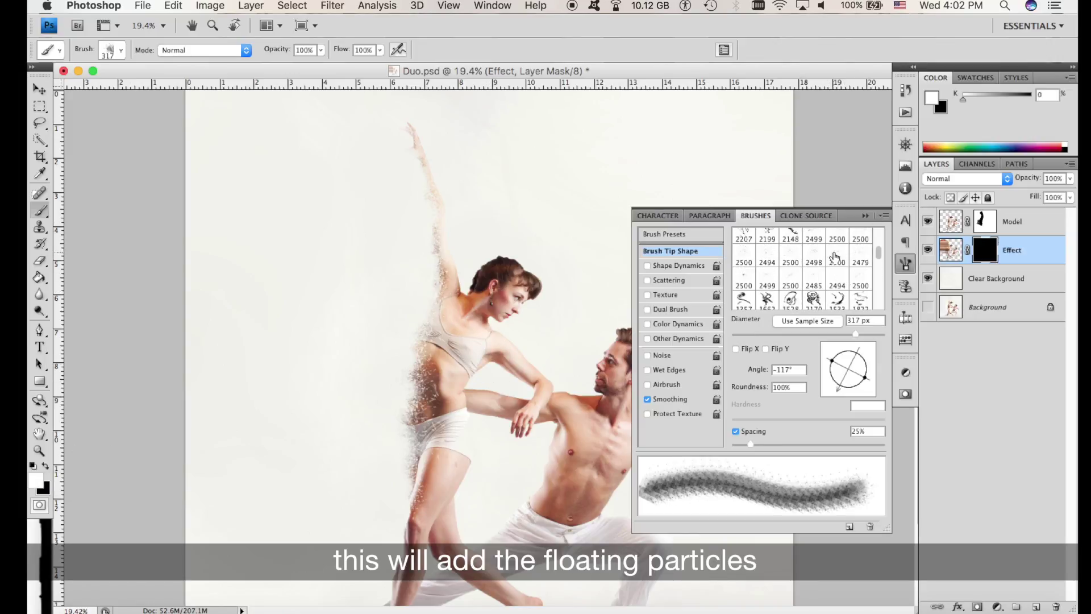
{"action": "left_click", "coordinate": [838, 253]}
{"action": "left_click", "coordinate": [288, 368]}
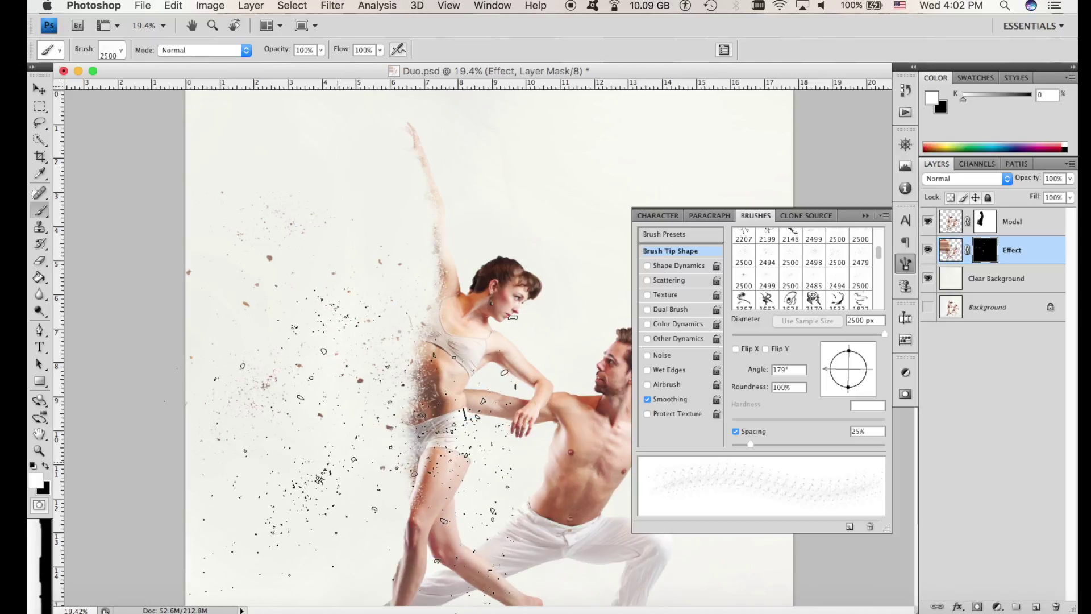
{"action": "scroll", "coordinate": [481, 346], "scroll_direction": "down", "scroll_amount": 2}
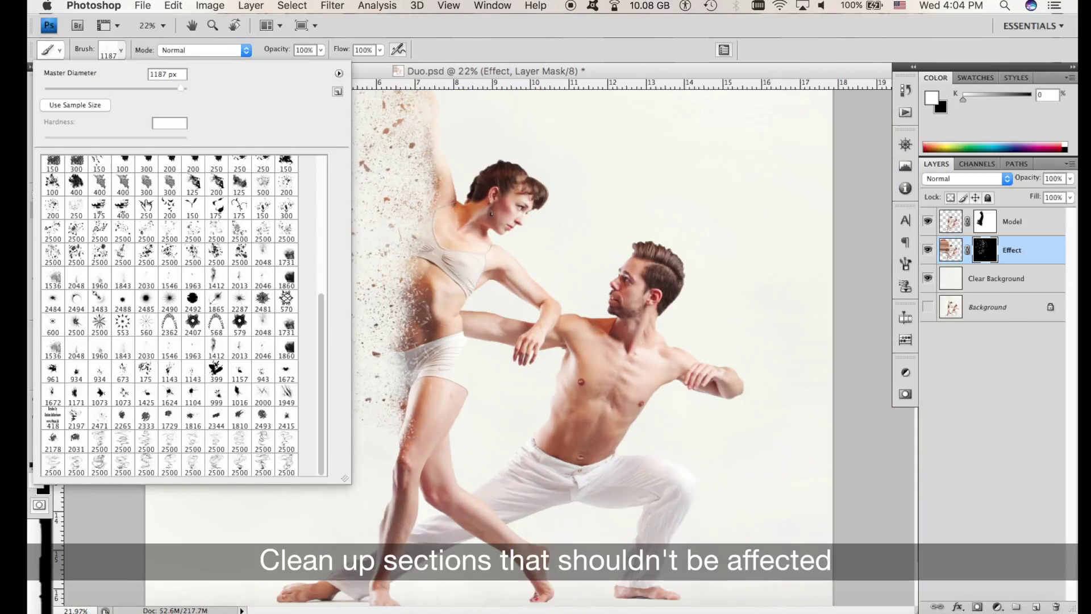
{"action": "scroll", "coordinate": [165, 229], "scroll_direction": "up", "scroll_amount": 10}
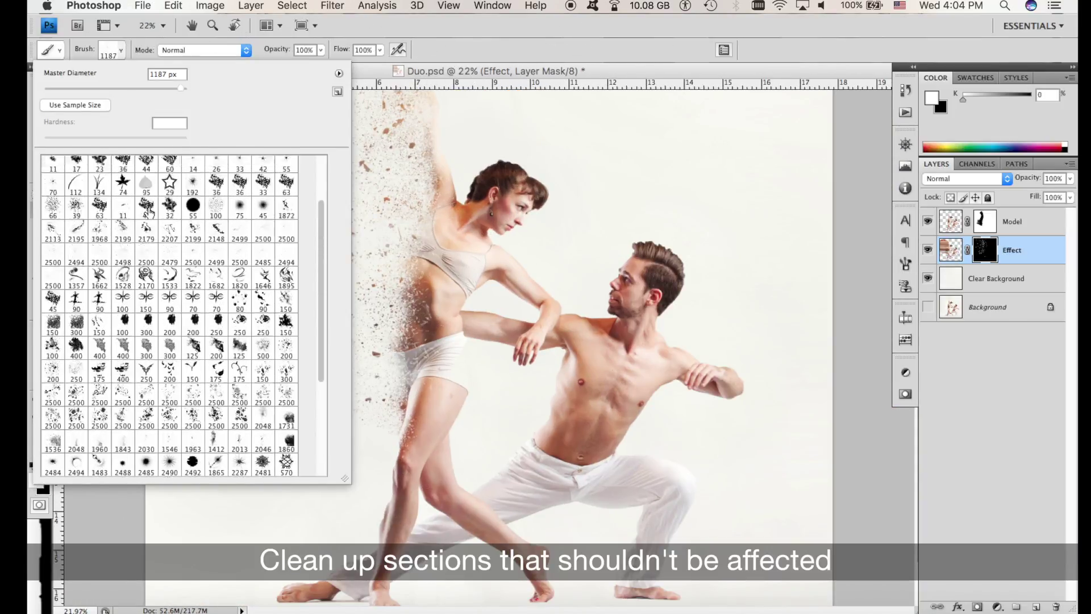
Step: Choose the 19 px hard round brush and enlarge it to 77 px
{"action": "left_click", "coordinate": [171, 168]}
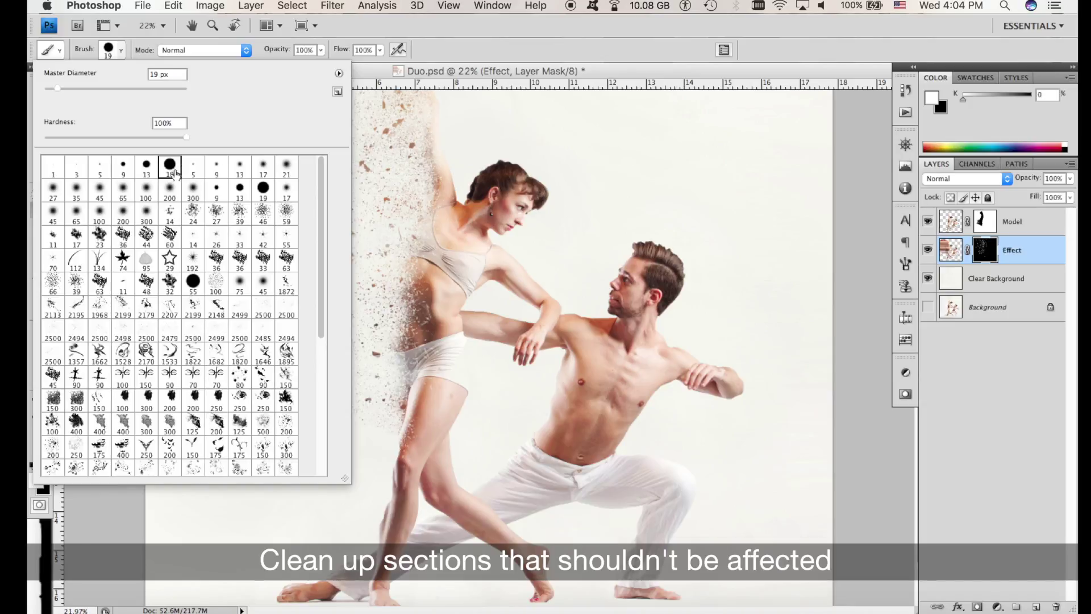
{"action": "left_click_drag", "start_coordinate": [91, 91], "coordinate": [100, 89]}
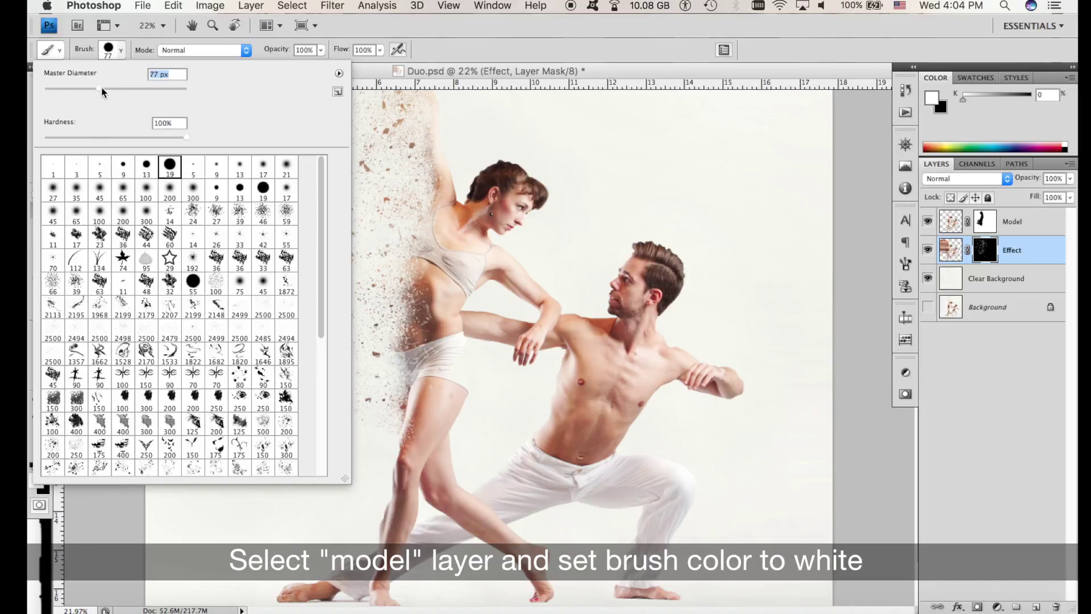
{"action": "left_click", "coordinate": [125, 50]}
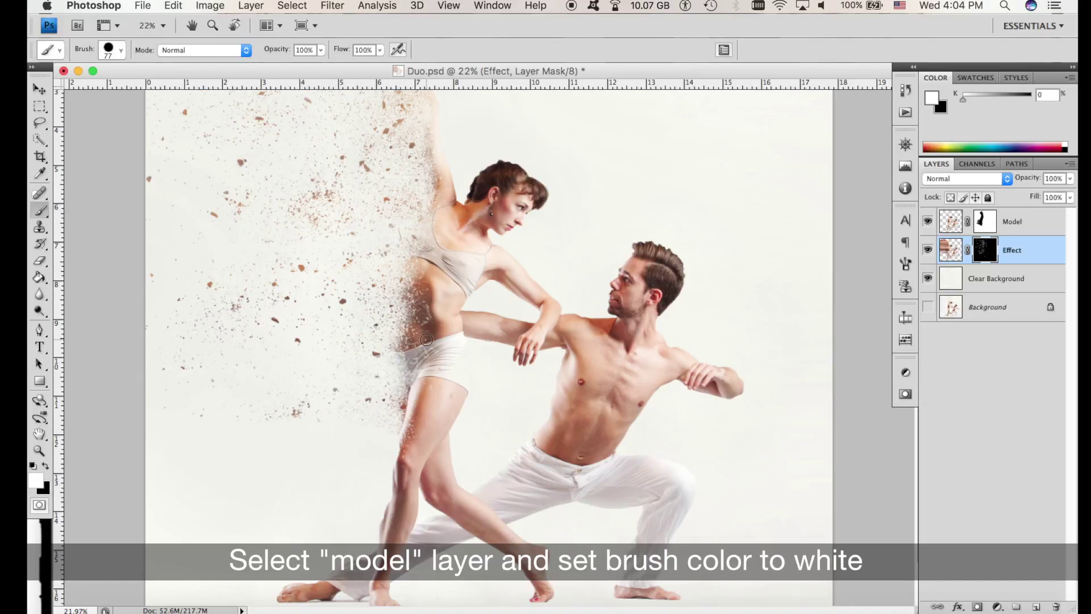
Step: Paint white along the raised arm's edge on the Model layer mask
{"action": "left_click", "coordinate": [987, 223]}
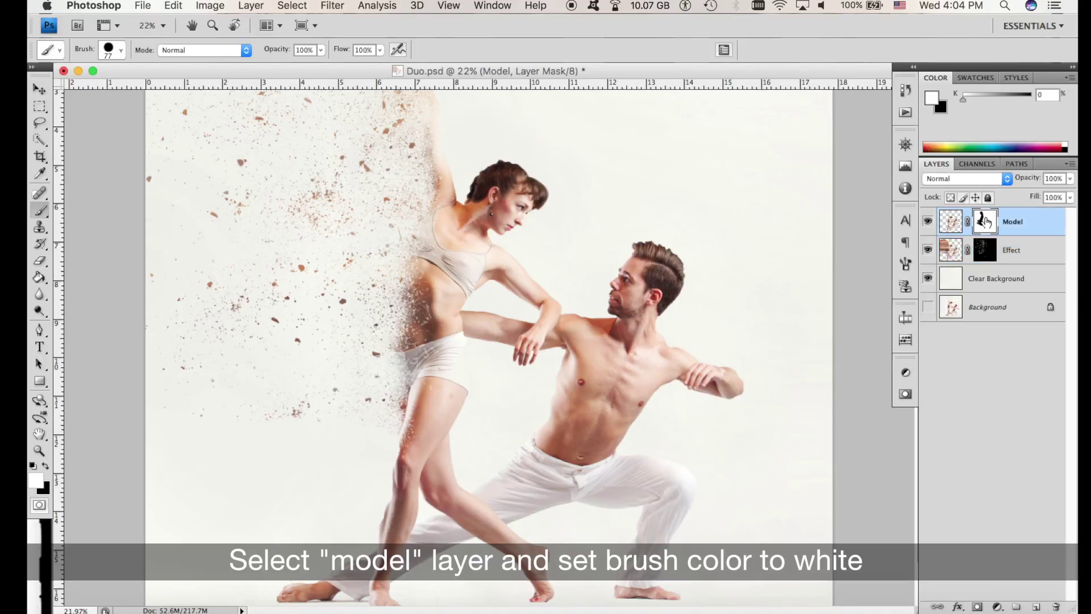
{"action": "scroll", "coordinate": [420, 187], "scroll_direction": "up", "scroll_amount": 10}
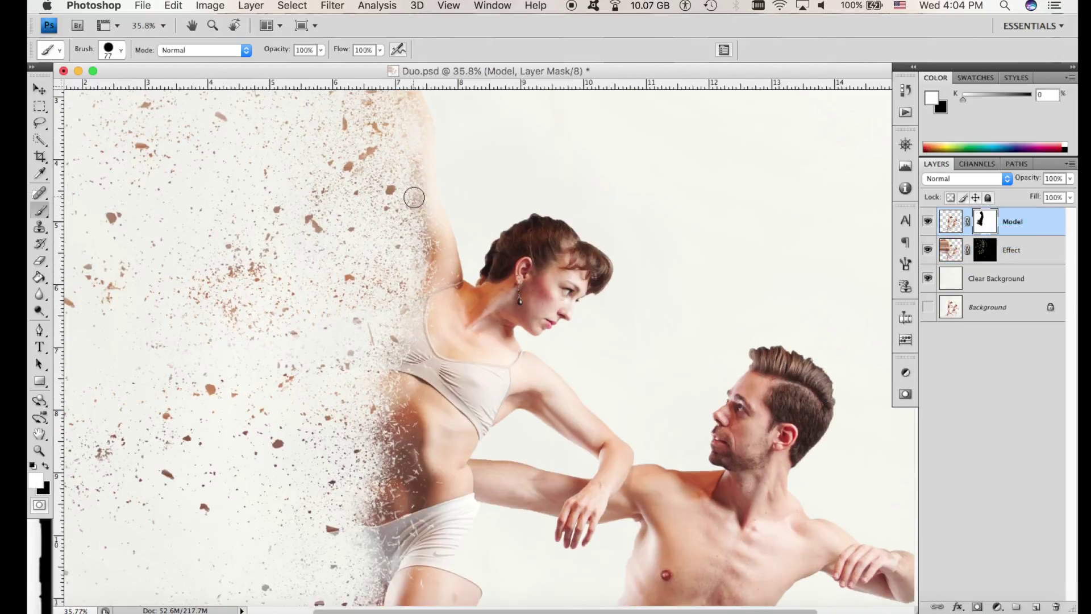
{"action": "scroll", "coordinate": [430, 173], "scroll_direction": "up", "scroll_amount": 3}
{"action": "mouse_move", "coordinate": [441, 165]}
{"action": "left_mouse_down"}
{"action": "mouse_move", "coordinate": [413, 147]}
{"action": "mouse_move", "coordinate": [465, 230]}
{"action": "mouse_move", "coordinate": [507, 358]}
{"action": "left_mouse_up"}
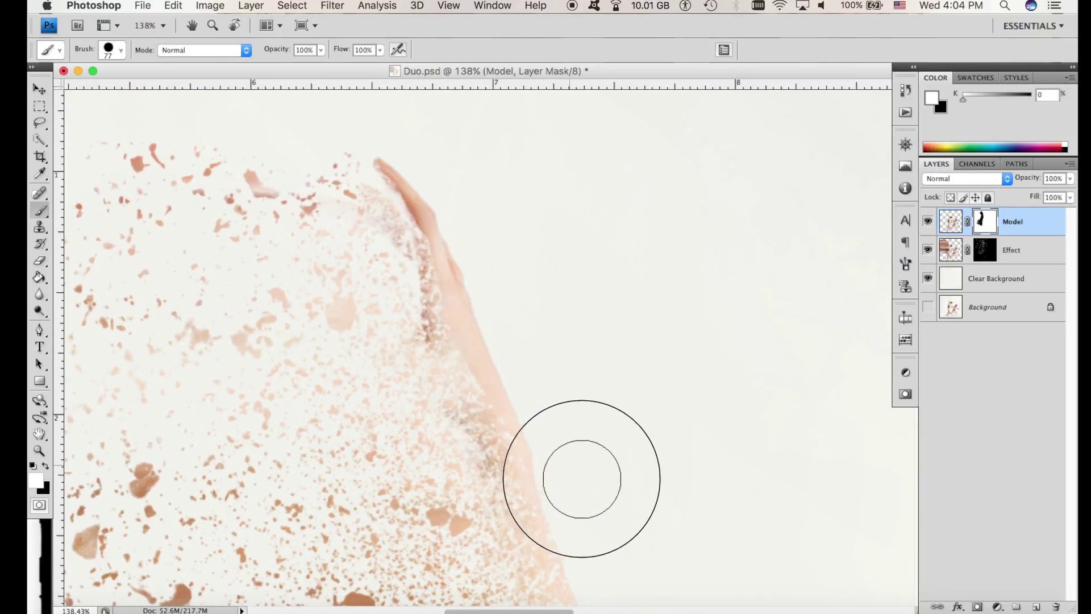
{"action": "scroll", "coordinate": [553, 401], "scroll_direction": "down", "scroll_amount": 5}
{"action": "right_click", "coordinate": [724, 375]}
{"action": "left_click", "coordinate": [553, 245]}
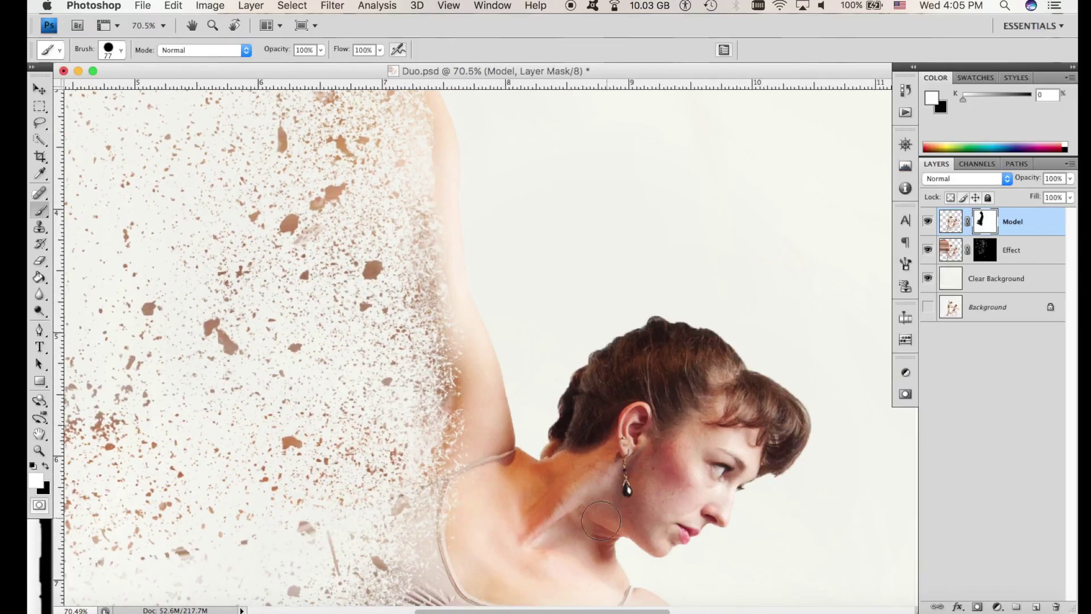
{"action": "scroll", "coordinate": [475, 512], "scroll_direction": "down", "scroll_amount": 15}
{"action": "scroll", "coordinate": [414, 463], "scroll_direction": "down", "scroll_amount": 2}
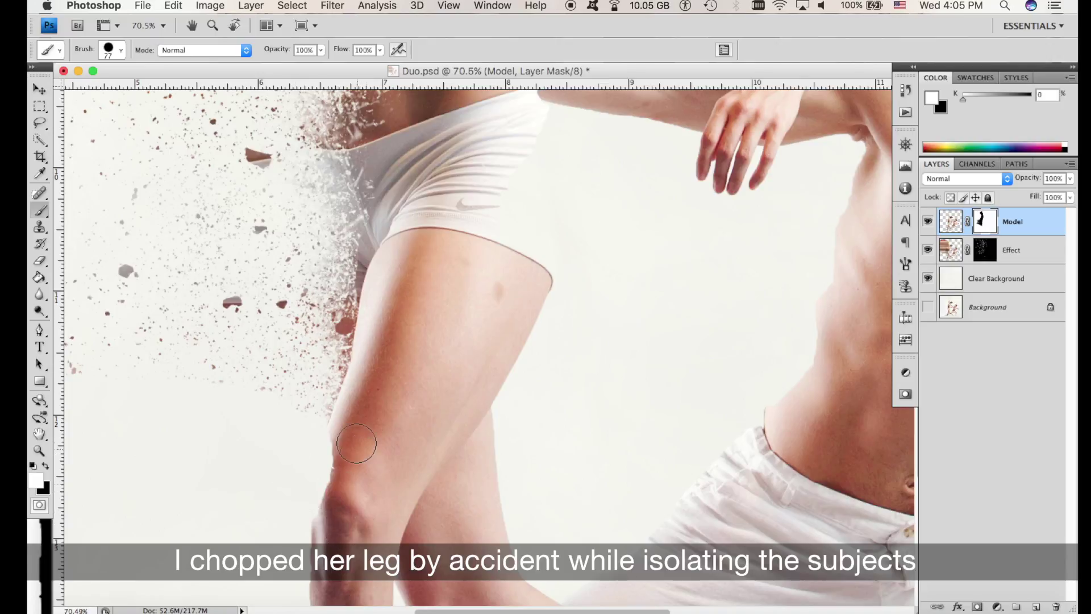
{"action": "scroll", "coordinate": [356, 446], "scroll_direction": "down", "scroll_amount": 5}
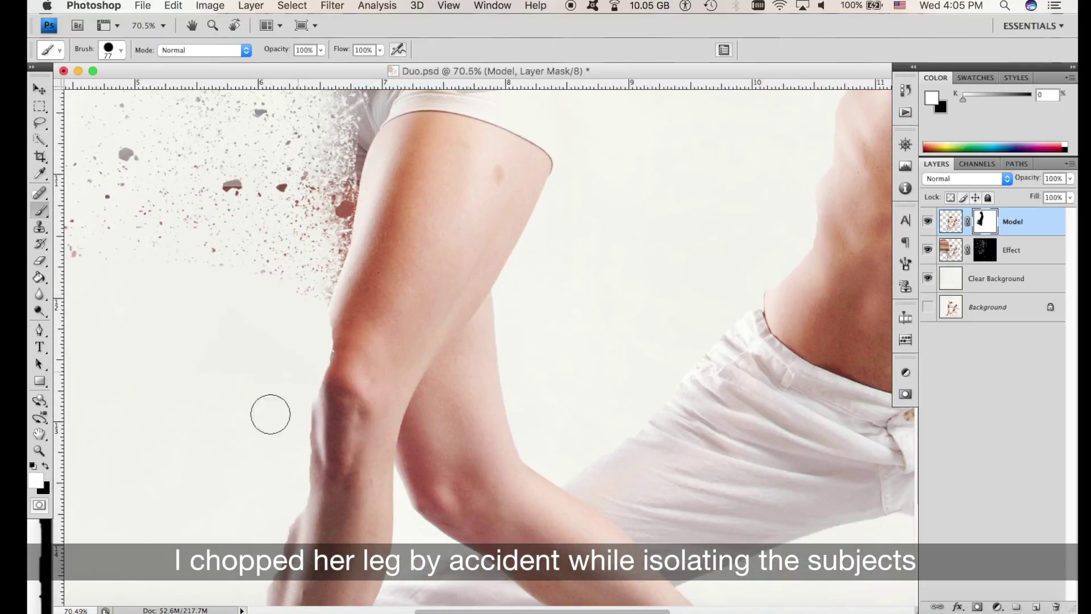
{"action": "scroll", "coordinate": [434, 438], "scroll_direction": "down", "scroll_amount": 1}
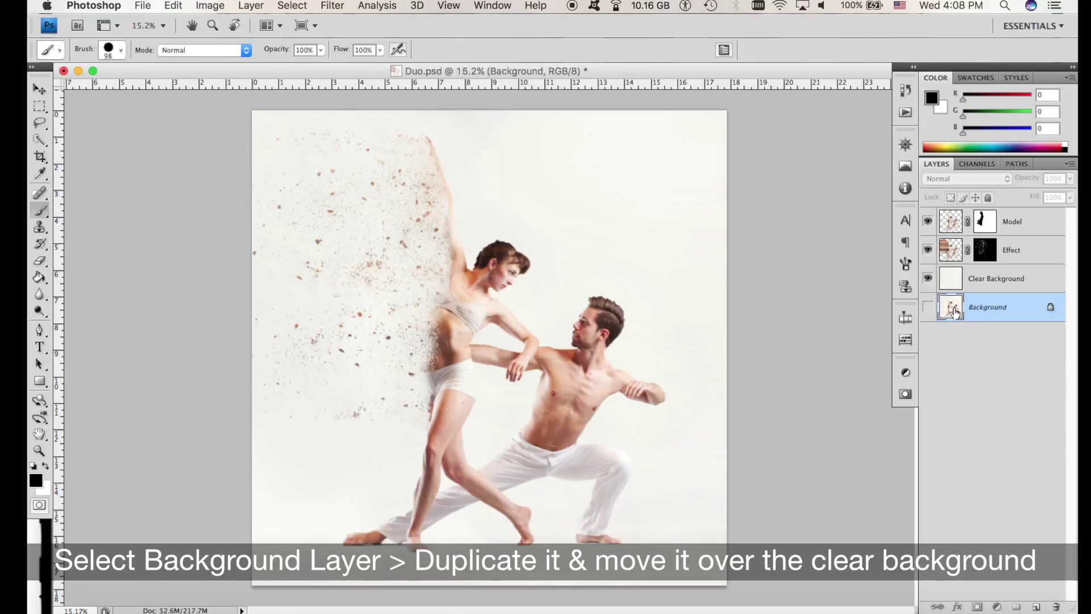
Step: Place a hide-all-masked Background copy above Clear Background and paint white to restore the knee
{"action": "key", "text": "super+j"}
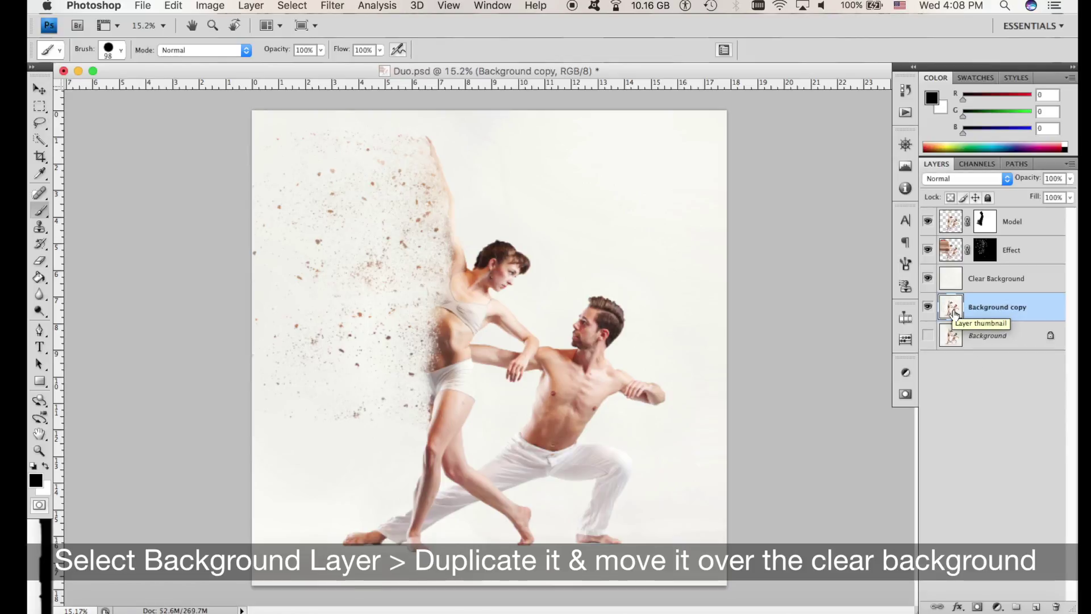
{"action": "left_click_drag", "start_coordinate": [954, 296], "coordinate": [957, 277]}
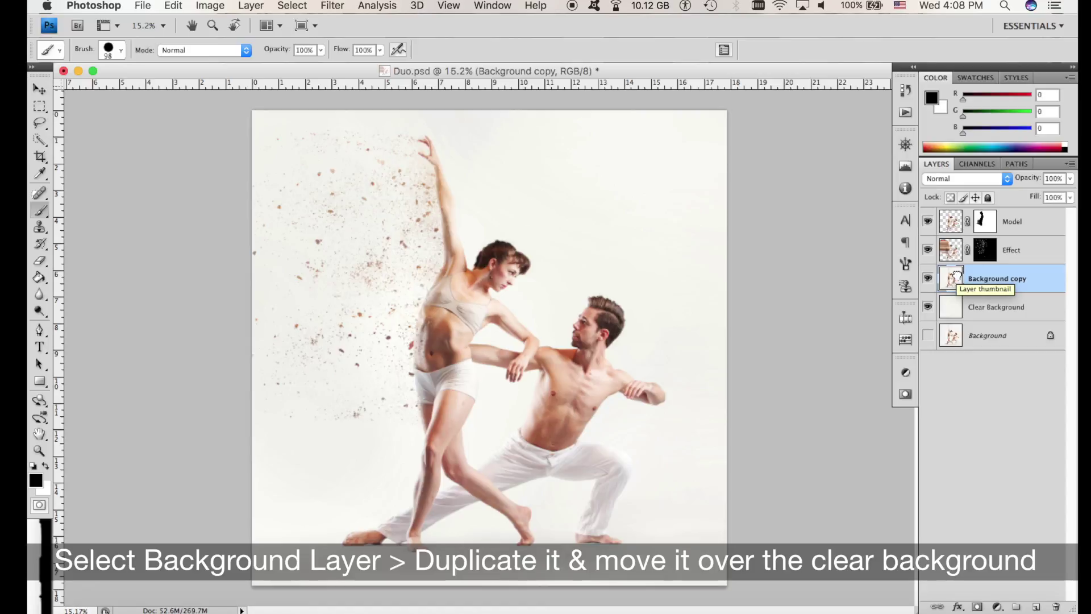
{"action": "left_click", "coordinate": [977, 607], "text": "alt"}
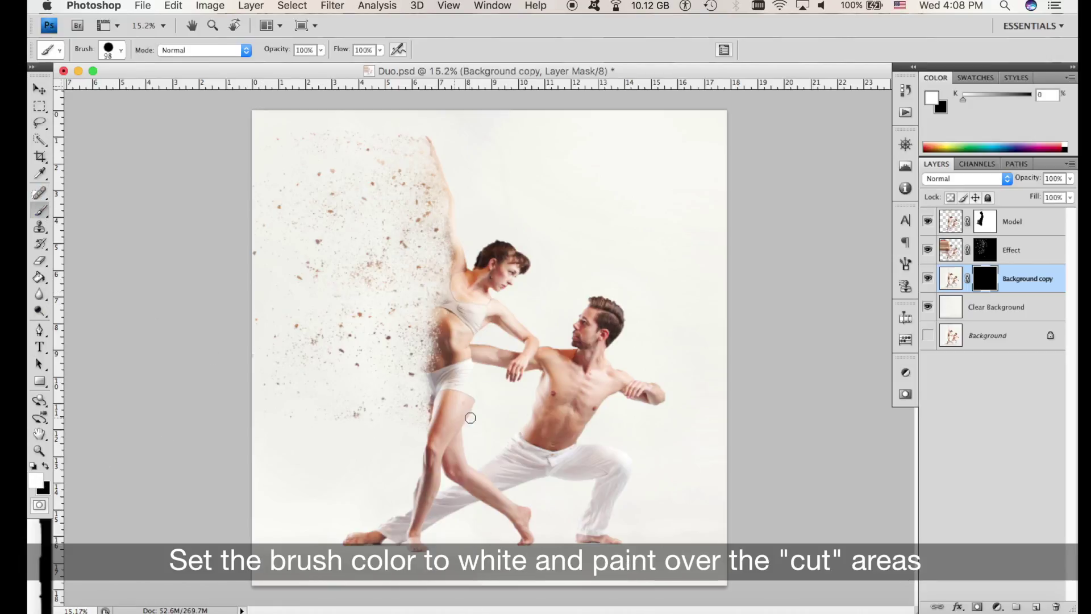
{"action": "scroll", "coordinate": [438, 421], "scroll_direction": "up", "scroll_amount": 4}
{"action": "mouse_move", "coordinate": [462, 417]}
{"action": "left_mouse_down"}
{"action": "mouse_move", "coordinate": [438, 487]}
{"action": "mouse_move", "coordinate": [444, 509]}
{"action": "mouse_move", "coordinate": [419, 524]}
{"action": "mouse_move", "coordinate": [414, 580]}
{"action": "mouse_move", "coordinate": [438, 509]}
{"action": "left_mouse_up"}
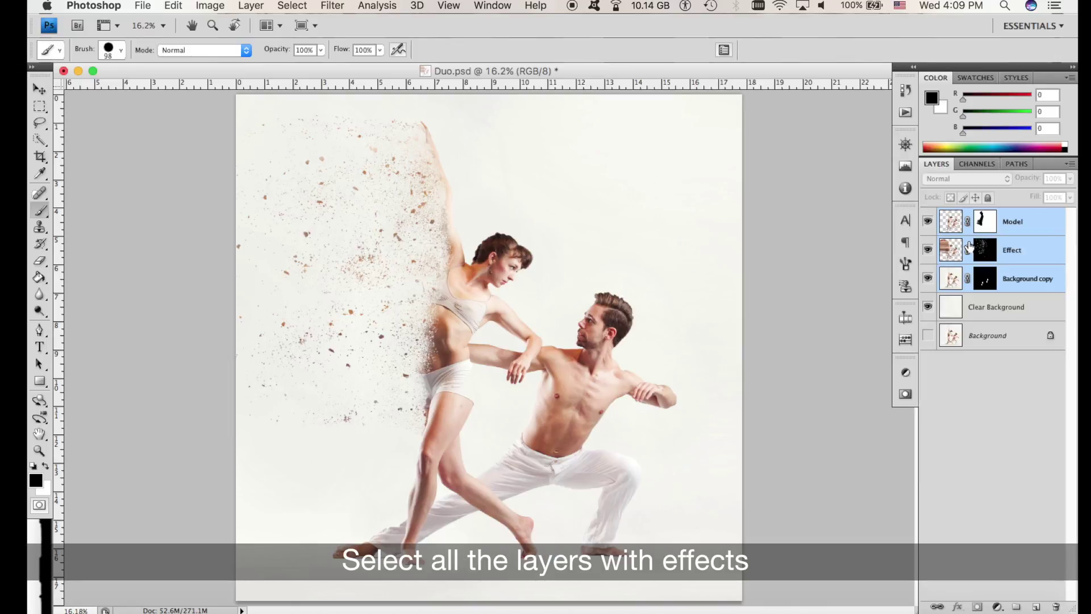
Step: Group the Model, Effect and Background copy layers into a group named Effects
{"action": "key", "text": "super+g"}
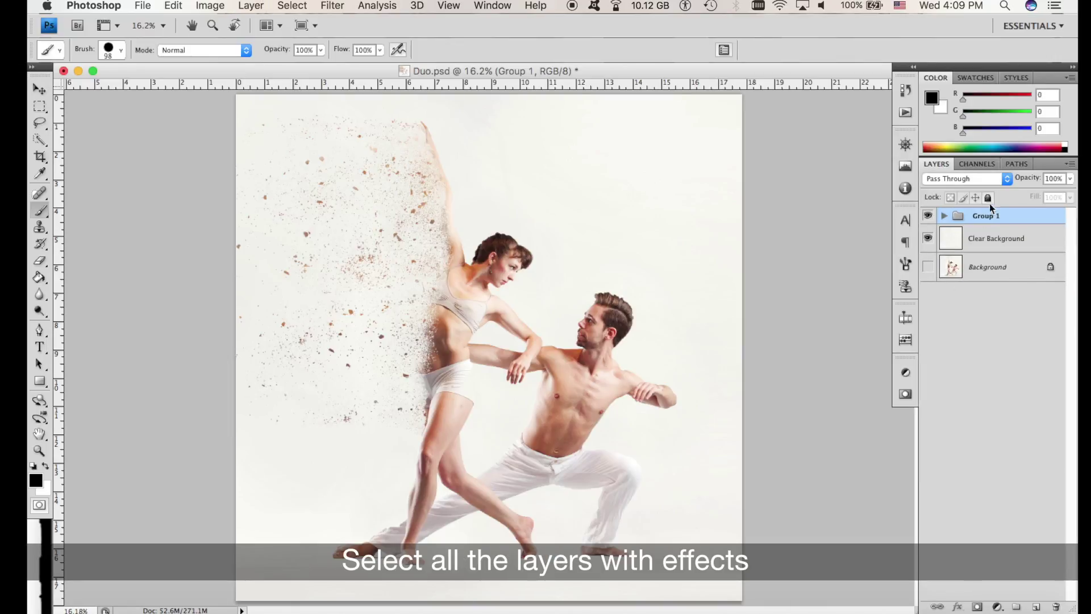
{"action": "type", "text": "ts"}
{"action": "key", "text": "Return"}
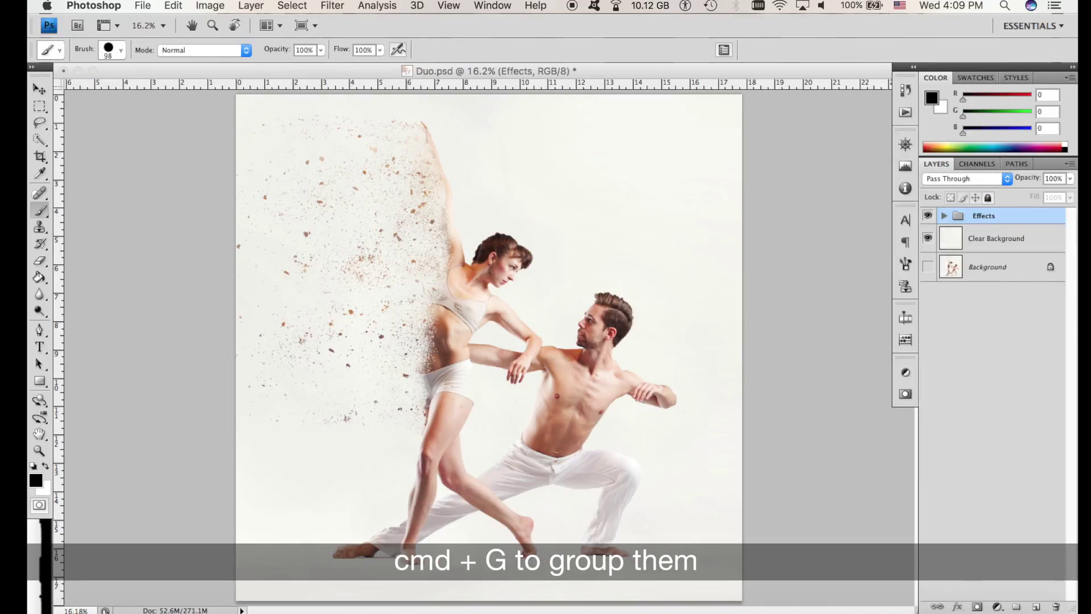
Step: Add a black-to-white Gradient Map with a colour stop moved to 72%, at 39% opacity
{"action": "left_click", "coordinate": [997, 607]}
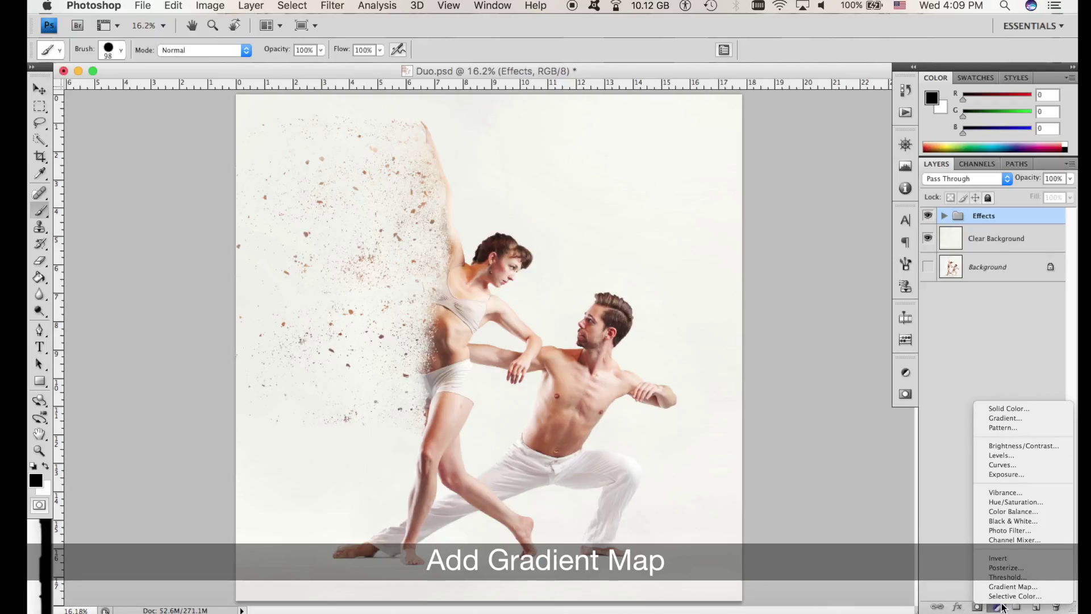
{"action": "left_click", "coordinate": [1013, 588]}
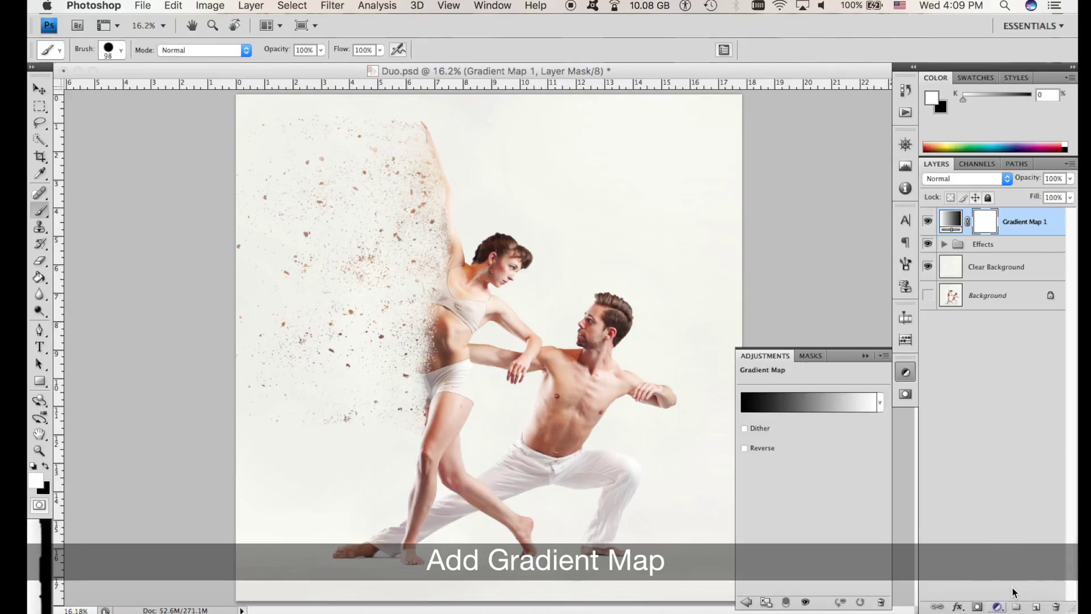
{"action": "left_click", "coordinate": [880, 403]}
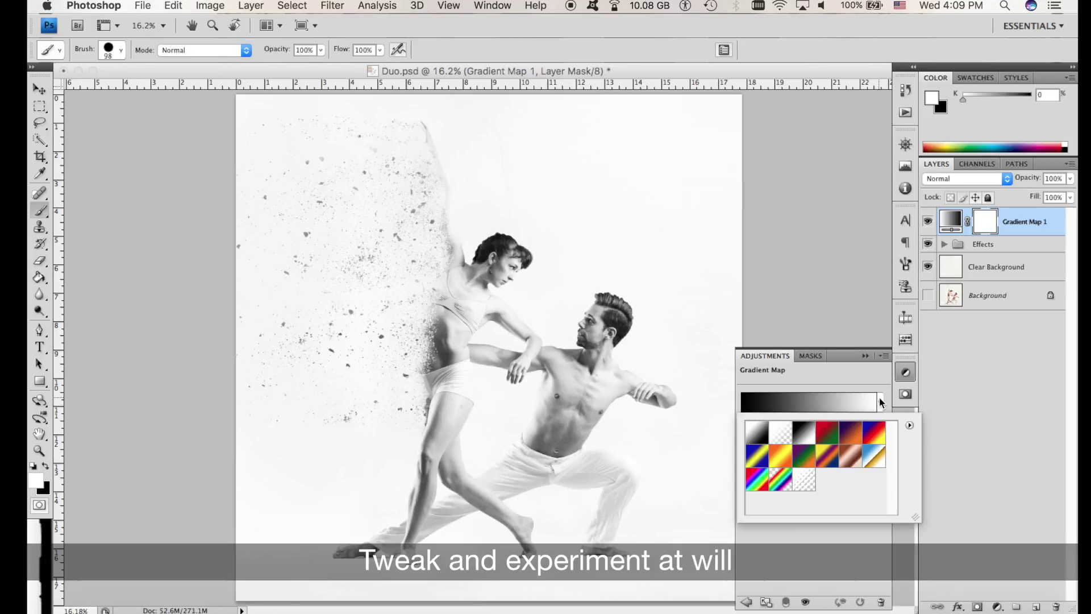
{"action": "left_click", "coordinate": [807, 436]}
{"action": "left_click", "coordinate": [807, 401]}
{"action": "left_click_drag", "start_coordinate": [775, 378], "coordinate": [892, 381]}
{"action": "left_click", "coordinate": [954, 165]}
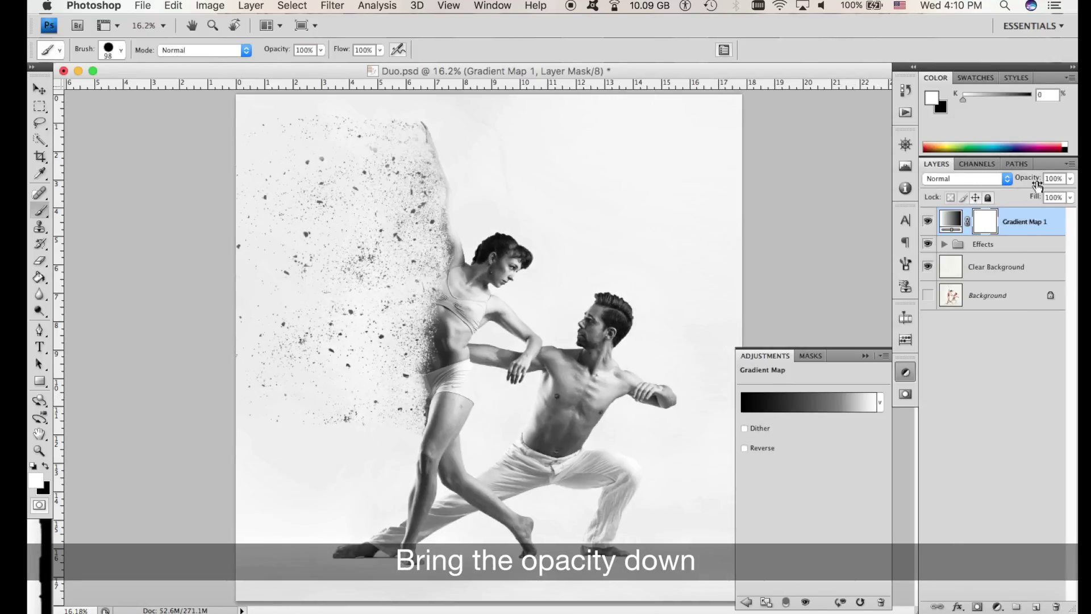
{"action": "left_click_drag", "start_coordinate": [1013, 181], "coordinate": [992, 180]}
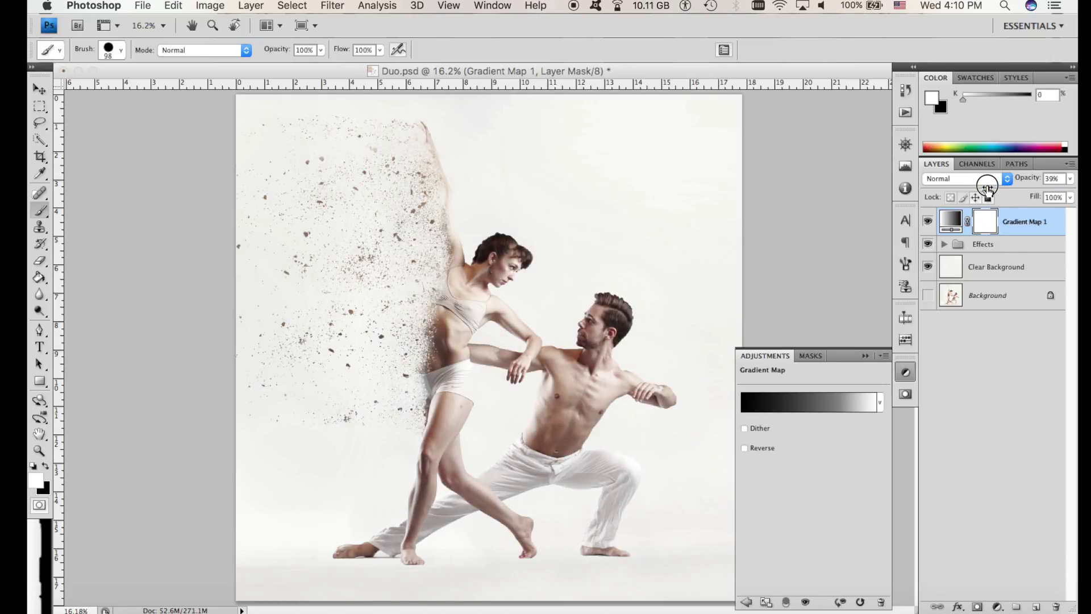